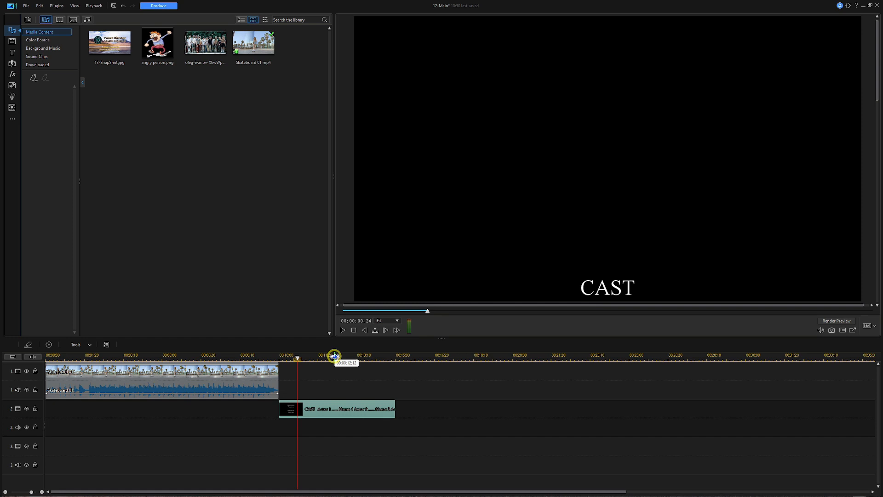
- Set the CAST credits title clip's duration to 10 seconds
right_click(363, 411)
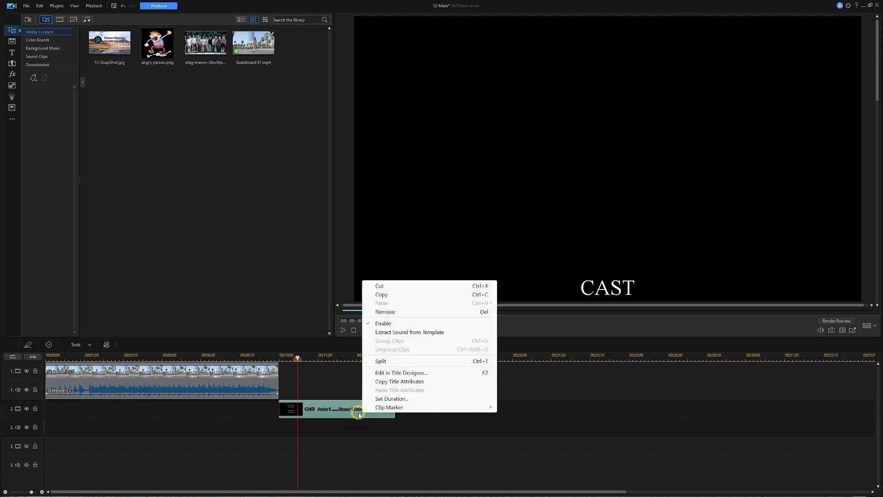
click(385, 399)
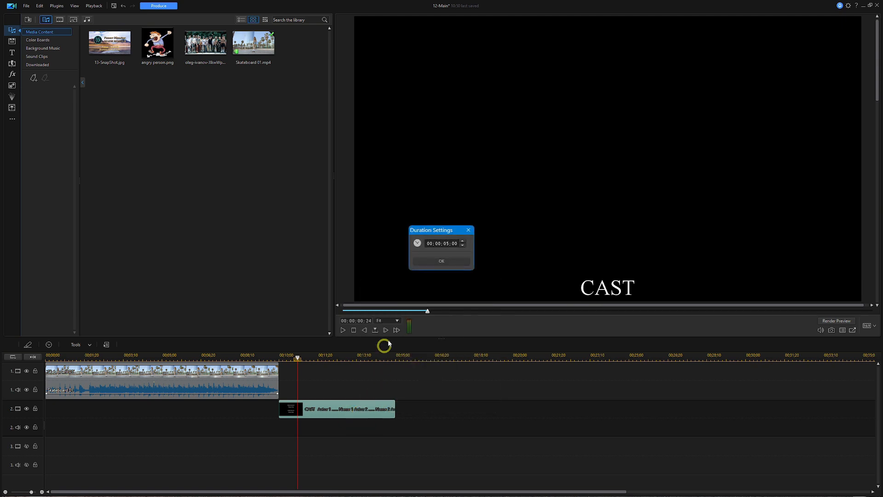
click(447, 243)
click(456, 260)
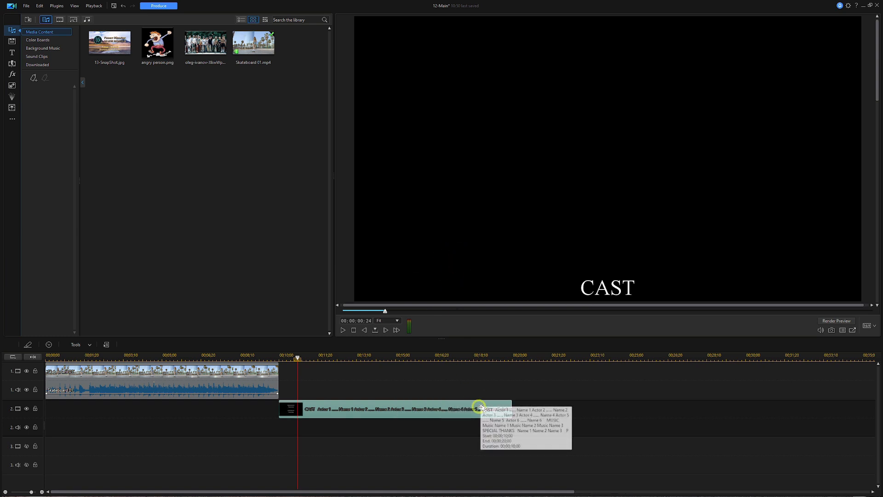
click(280, 357)
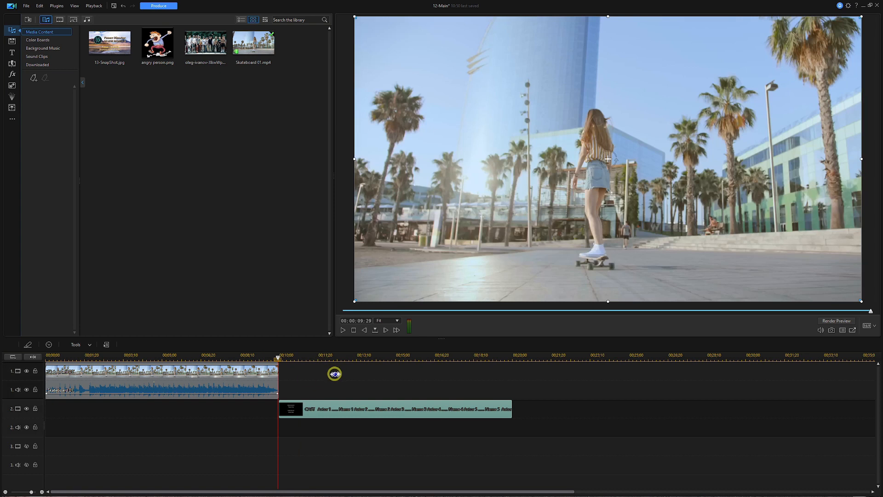
- Play the timeline partway into the credits, stop, and select the credits title clip
click(340, 377)
click(400, 389)
key(space)
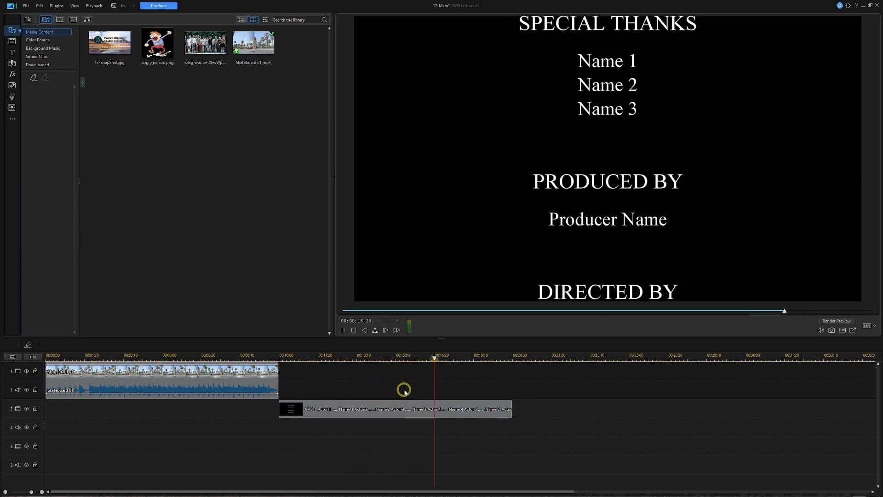
key(space)
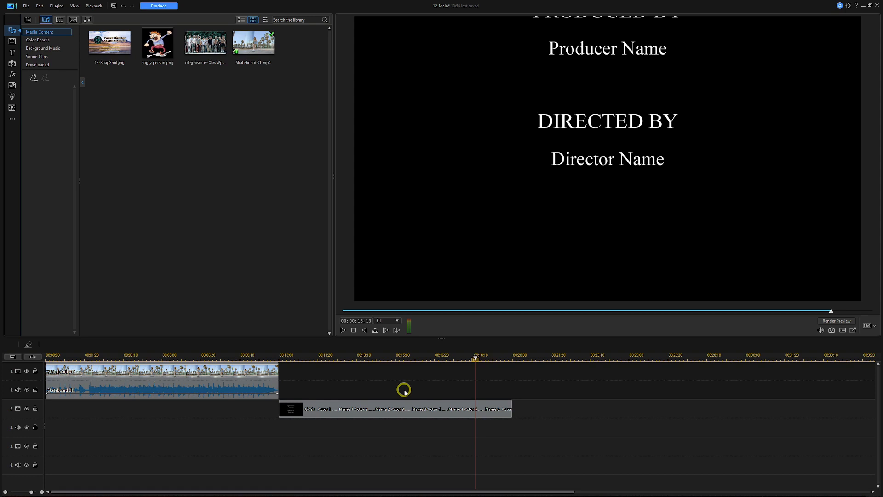
click(427, 412)
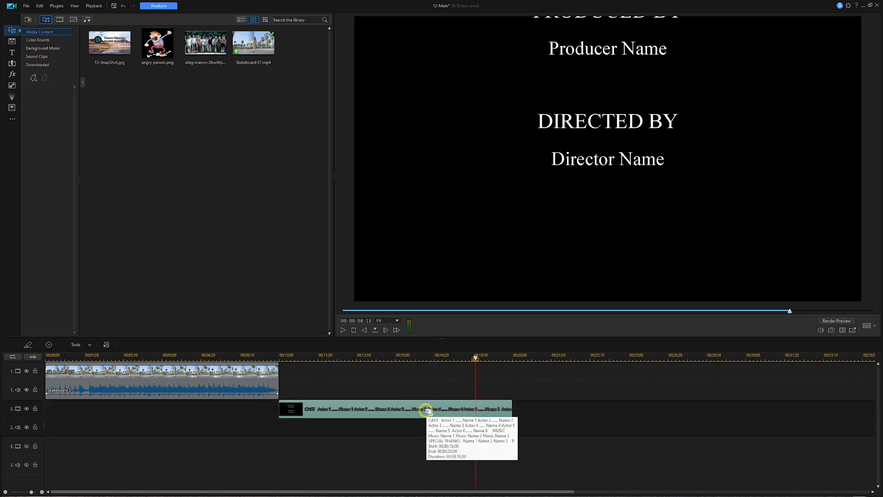
- Open the credits title in Title Designer, scroll down, and select the MUSIC block
double_click(427, 412)
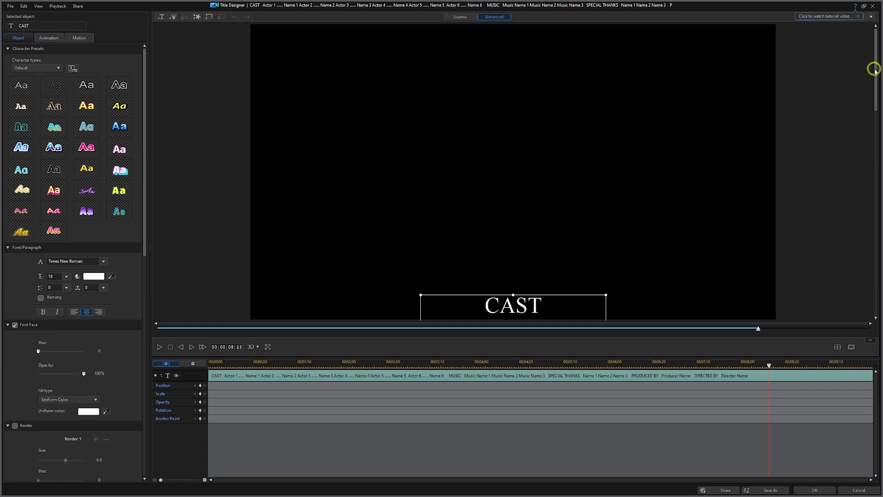
drag(875, 69, 838, 180)
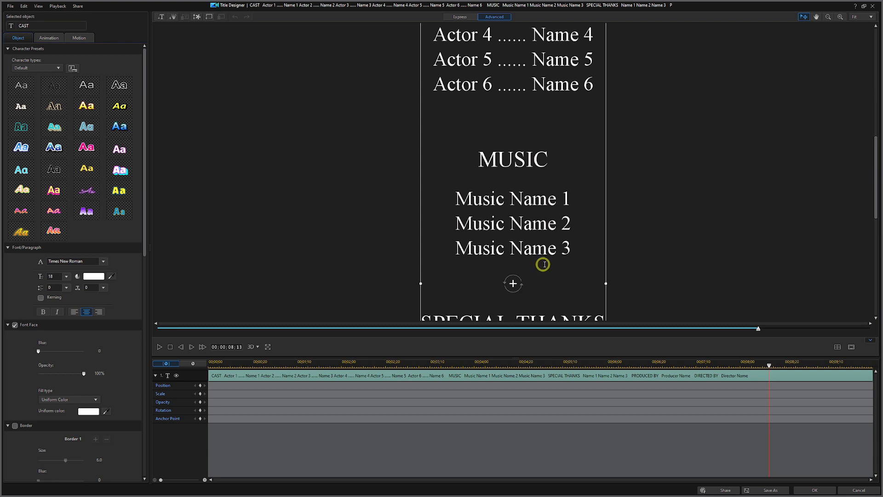
drag(575, 250, 440, 135)
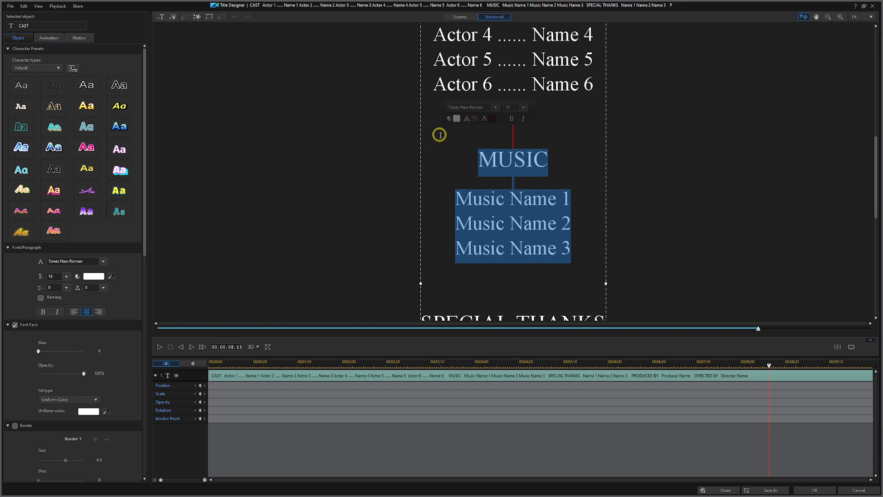
- Delete the MUSIC, SPECIAL THANKS and CAST sections and the blank lines above PRODUCED BY
key(Delete)
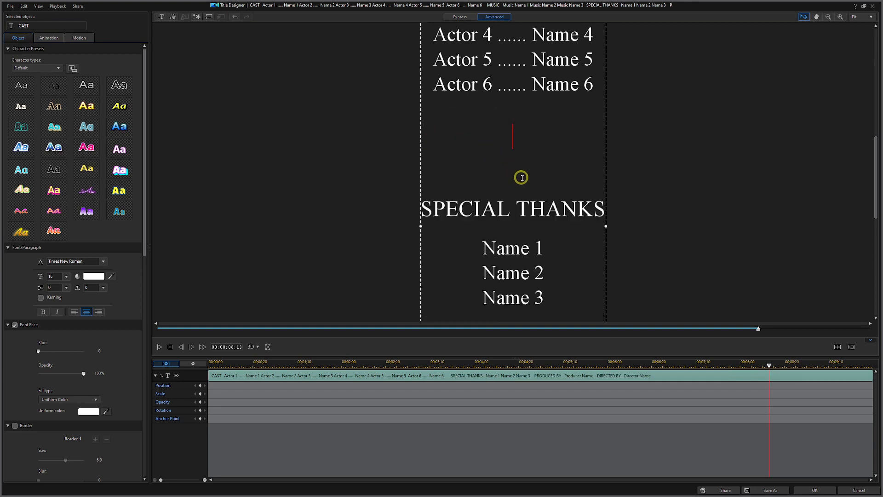
drag(554, 297, 434, 210)
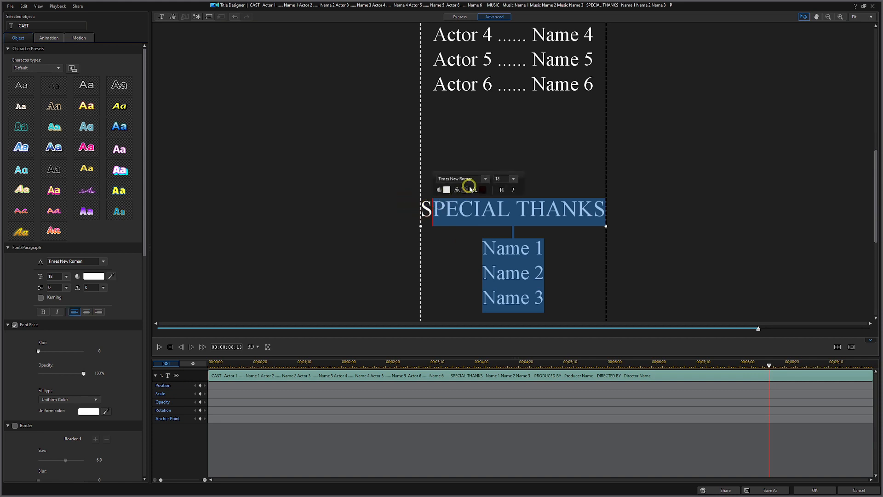
key(BackSpace)
key(BackSpace)
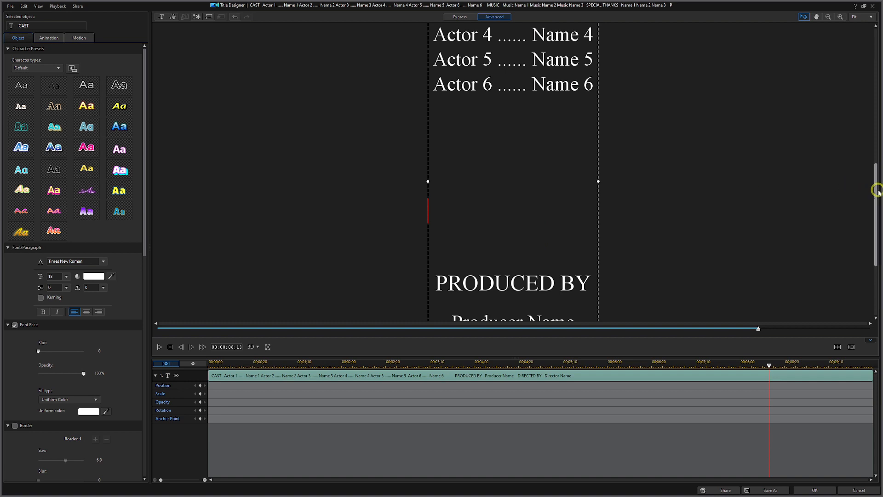
drag(877, 191, 872, 132)
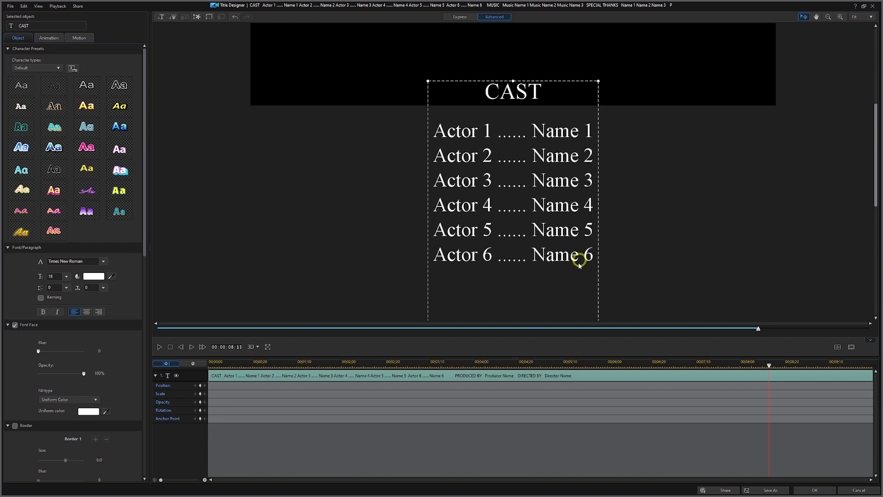
drag(579, 271, 434, 83)
key(Delete)
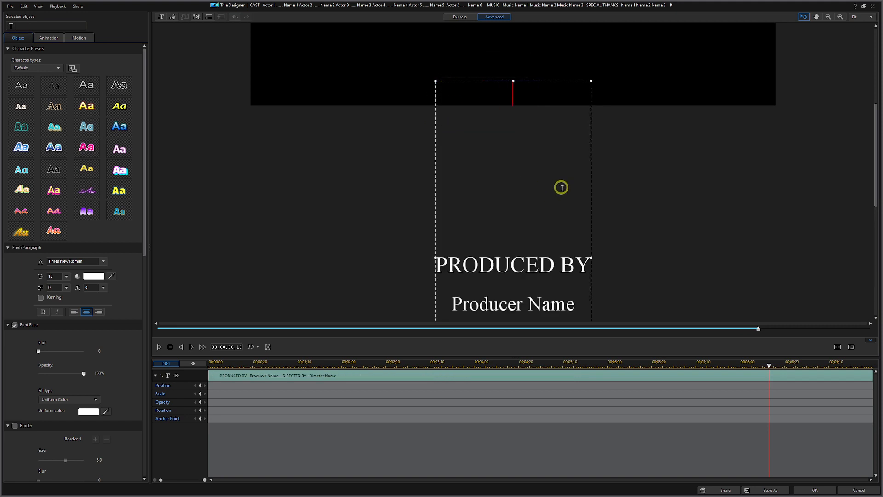
key(Delete)
key(Delete)
key(Delete)
key(Delete)
key(Delete)
key(Delete)
key(Delete)
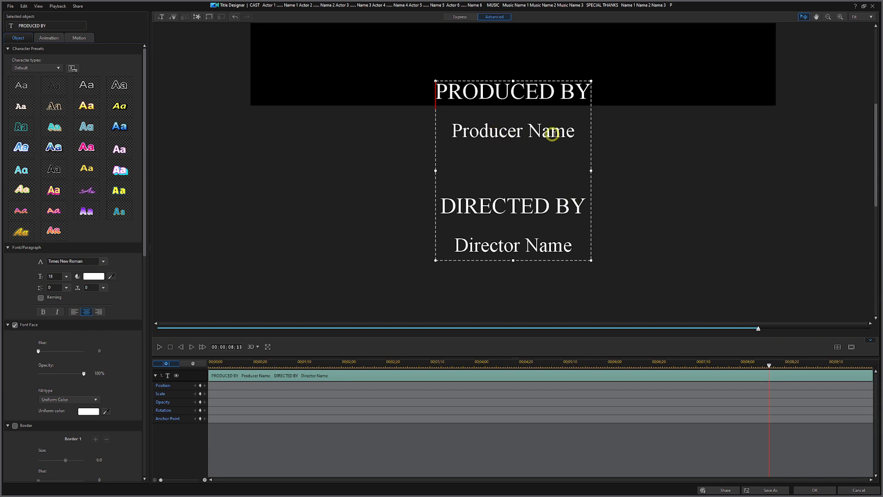
- Replace the placeholders with the producer's and director's names, removing a stray P
drag(576, 131, 472, 137)
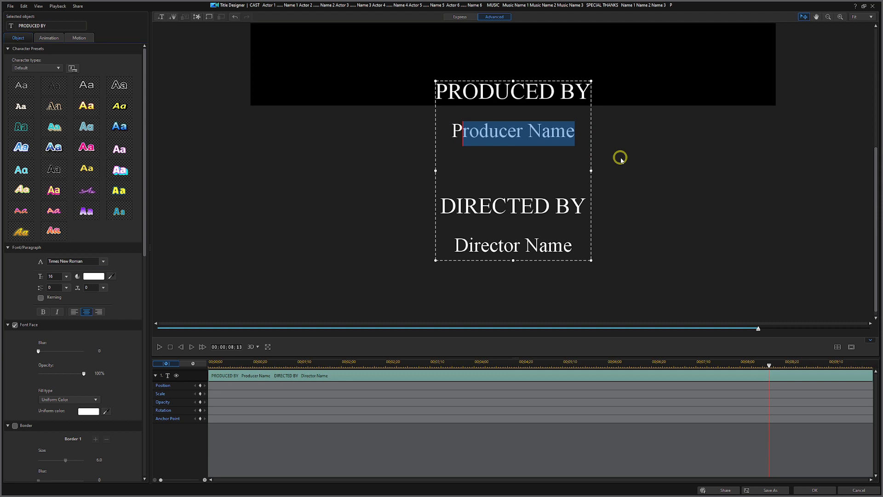
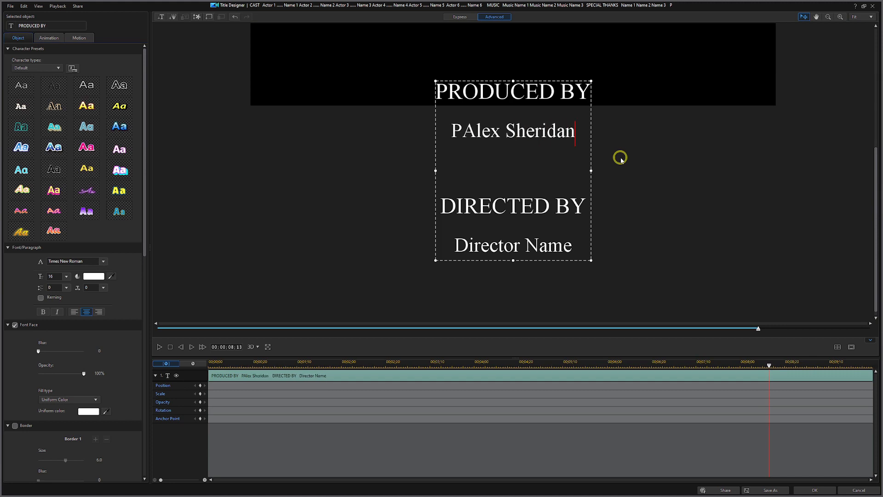
drag(462, 134, 475, 134)
key(Left)
key(Delete)
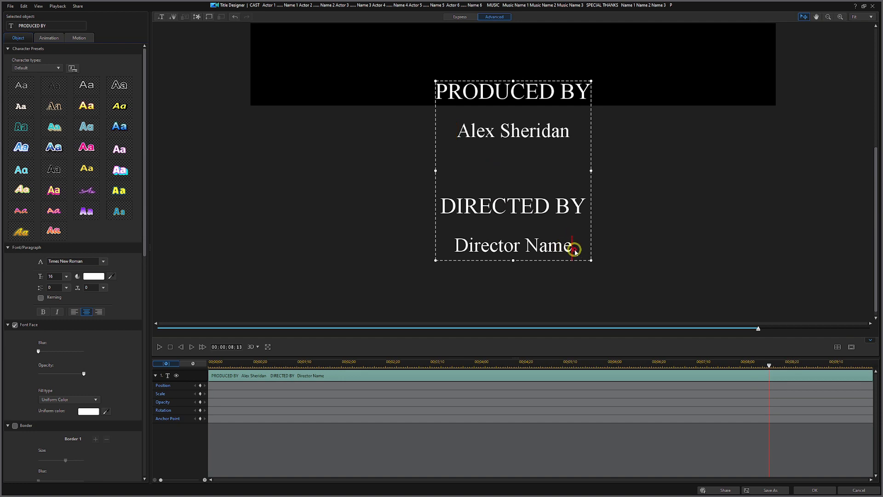
drag(571, 249, 449, 264)
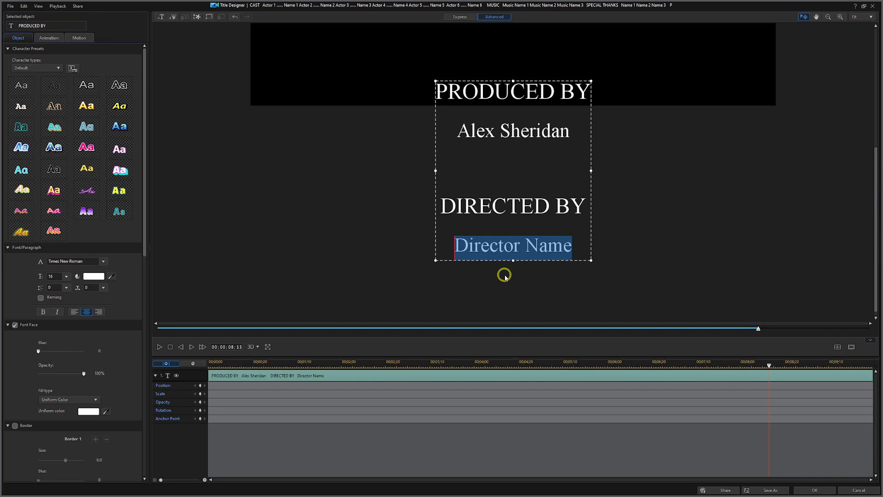
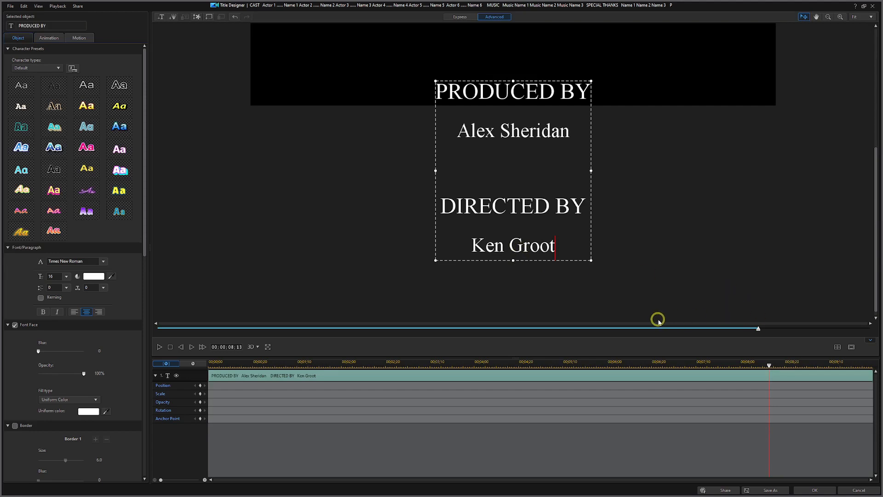
- Preview the scrolling credits from the start, pause, and accept the title with OK
click(170, 348)
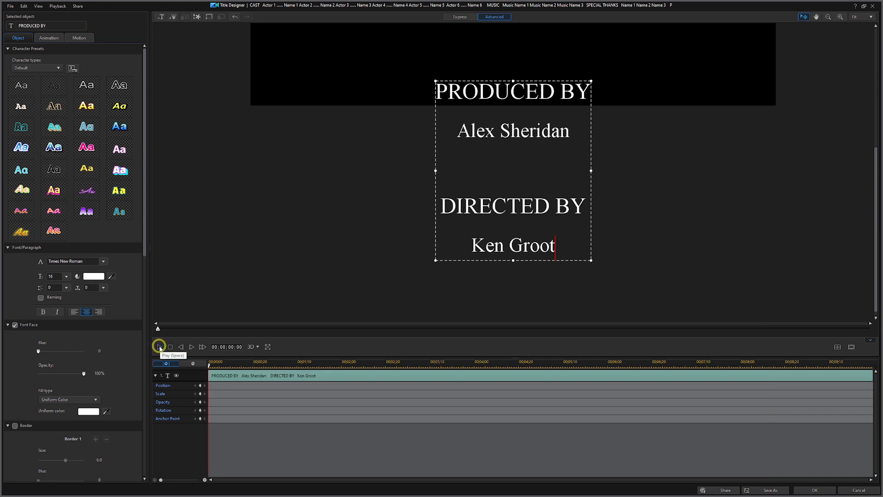
click(159, 346)
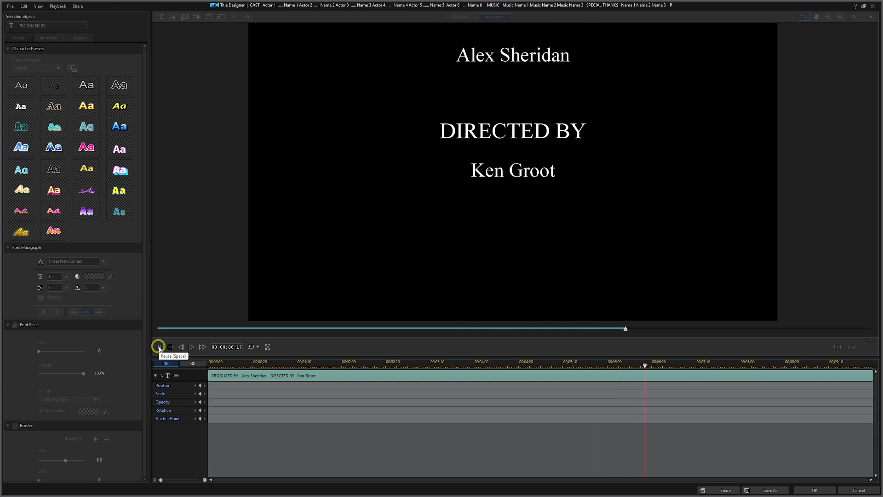
click(160, 347)
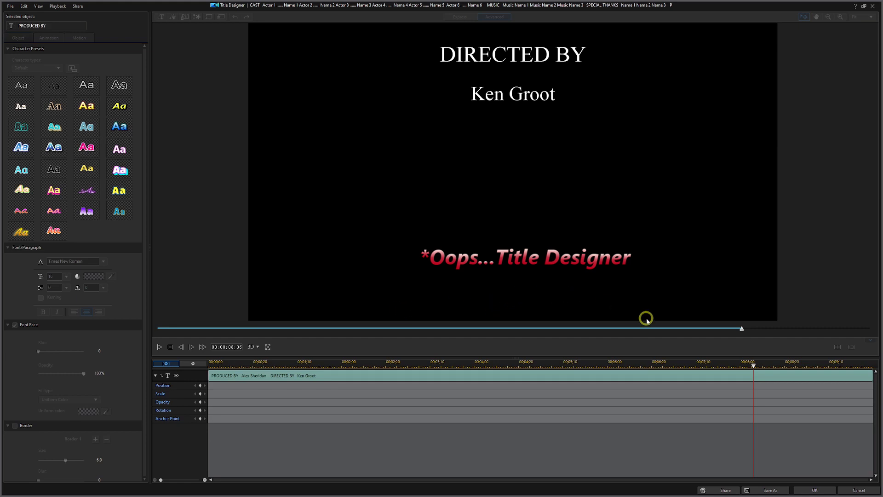
click(814, 491)
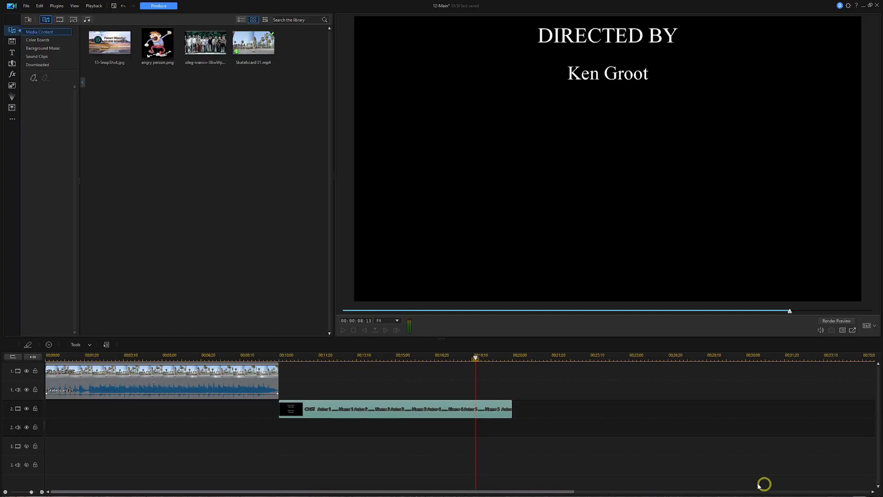
- Change the credits title clip's duration from 10 to 5 seconds
right_click(431, 410)
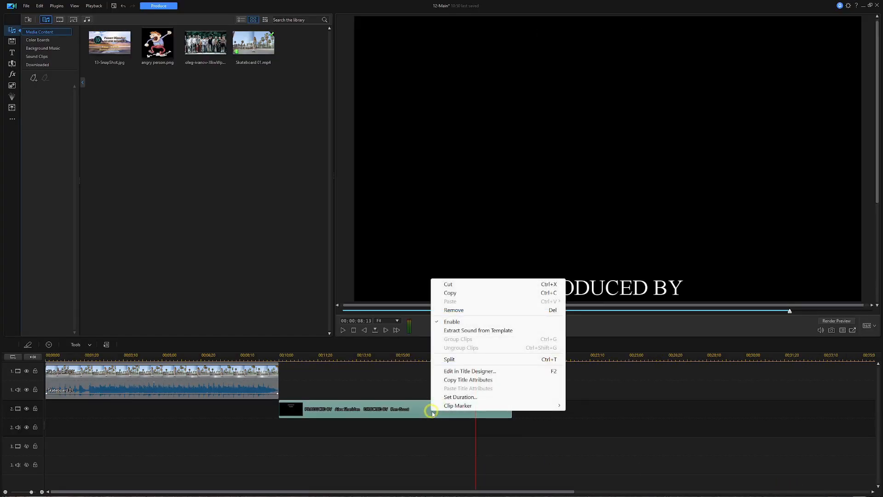
click(460, 397)
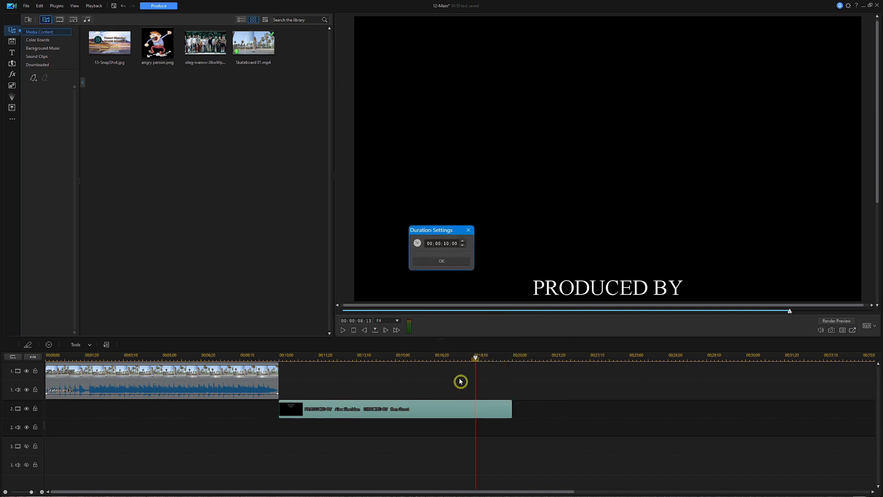
click(446, 243)
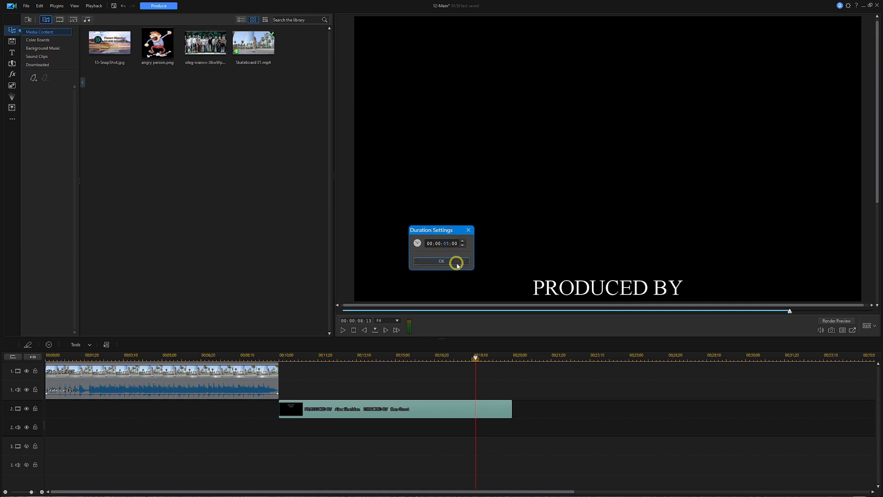
click(458, 265)
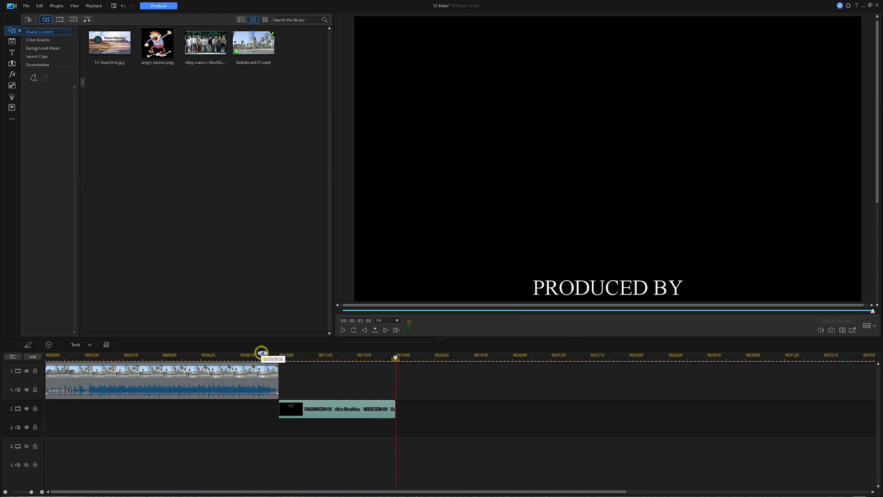
click(262, 356)
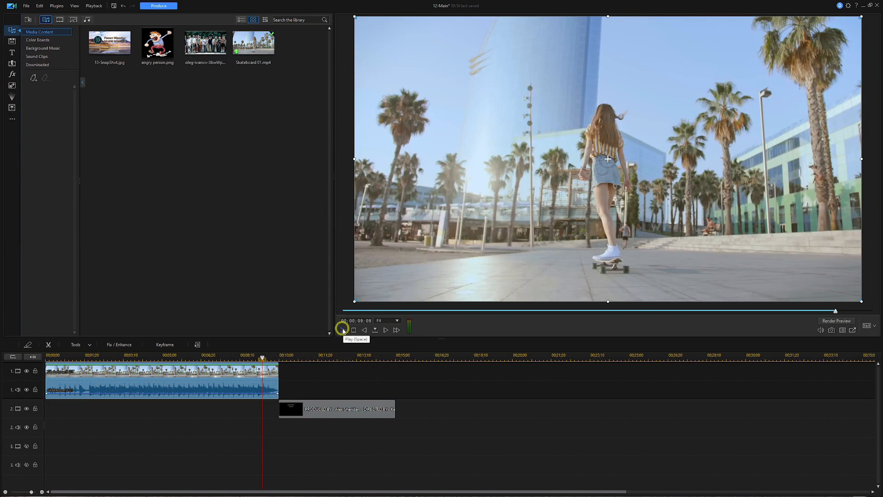
click(343, 330)
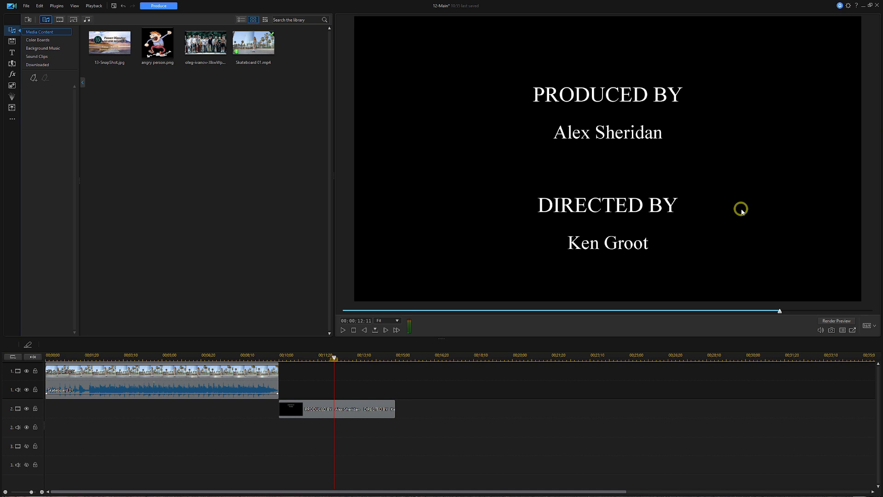
- Add the skateboarders photo to track 1 after the skateboard video and play from just before it
click(212, 53)
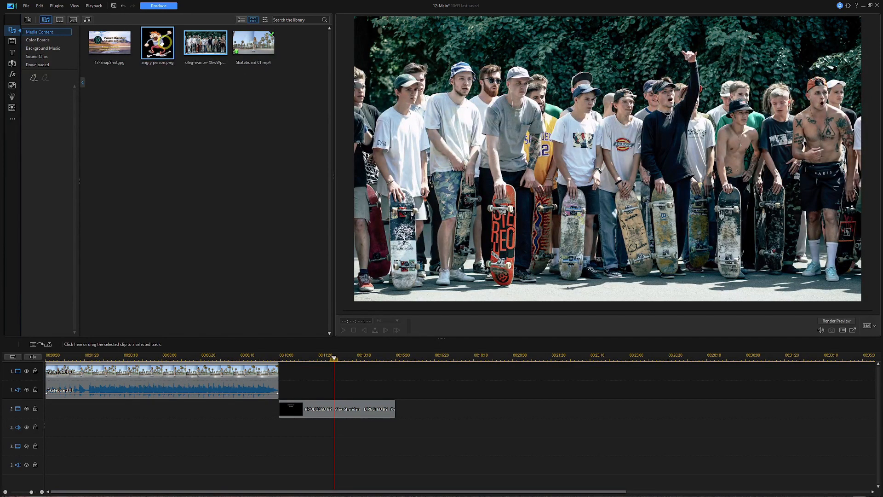
drag(211, 39, 281, 387)
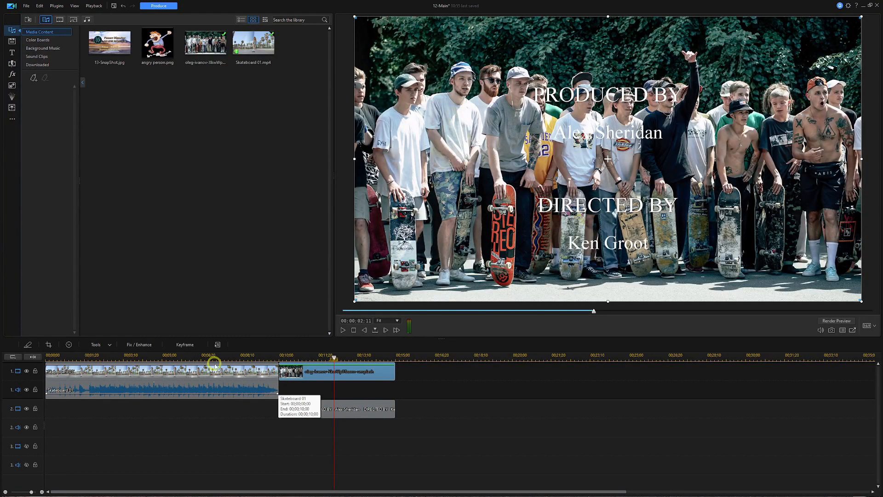
click(271, 359)
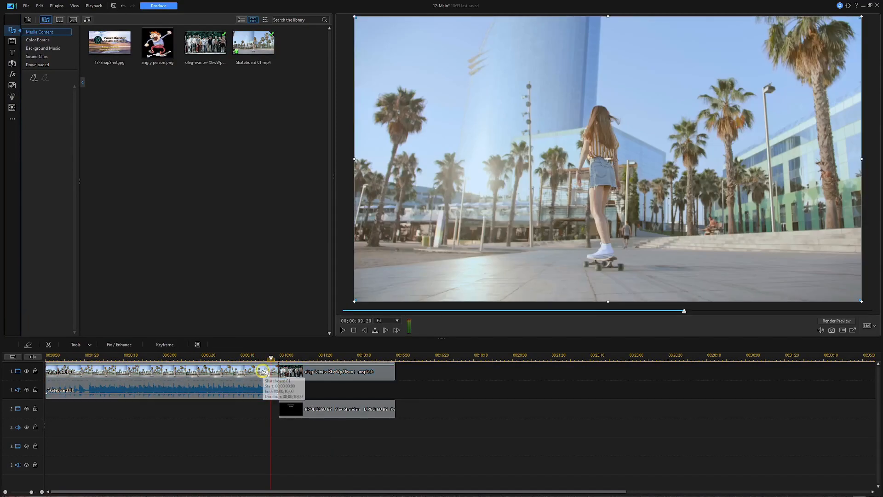
key(space)
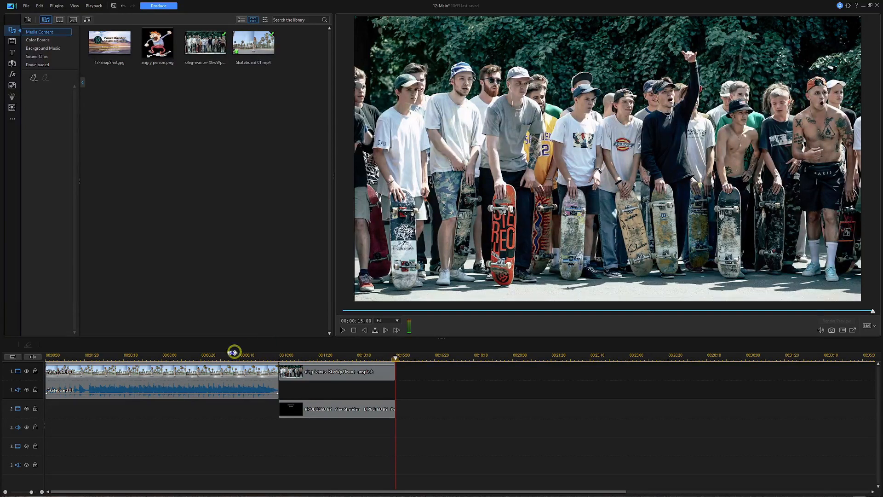
- Open the credits title in Title Designer, select all its text, then deselect it
click(334, 409)
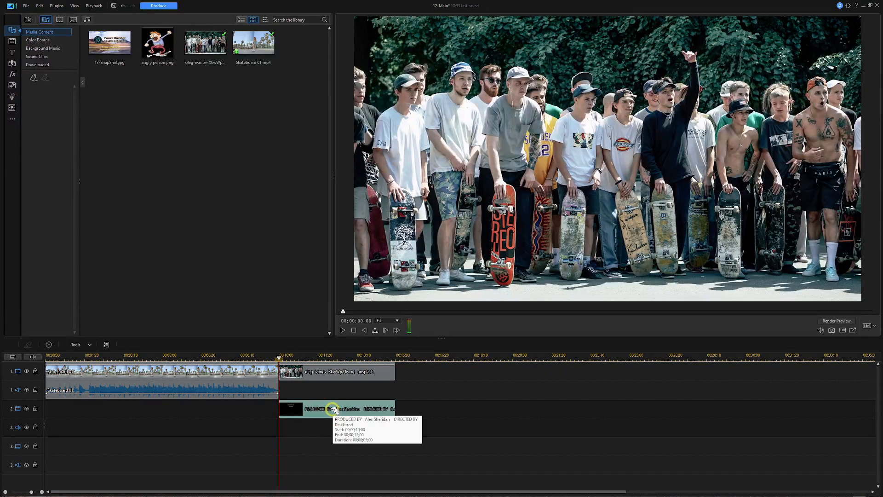
double_click(331, 409)
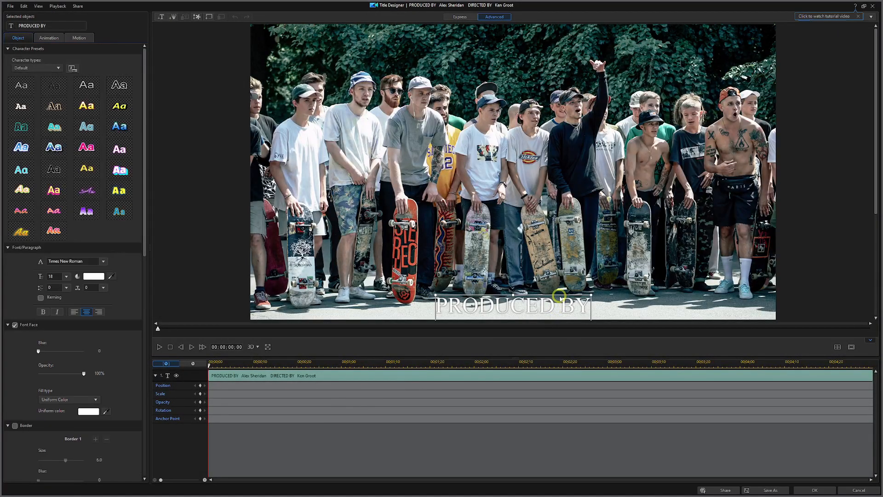
click(538, 307)
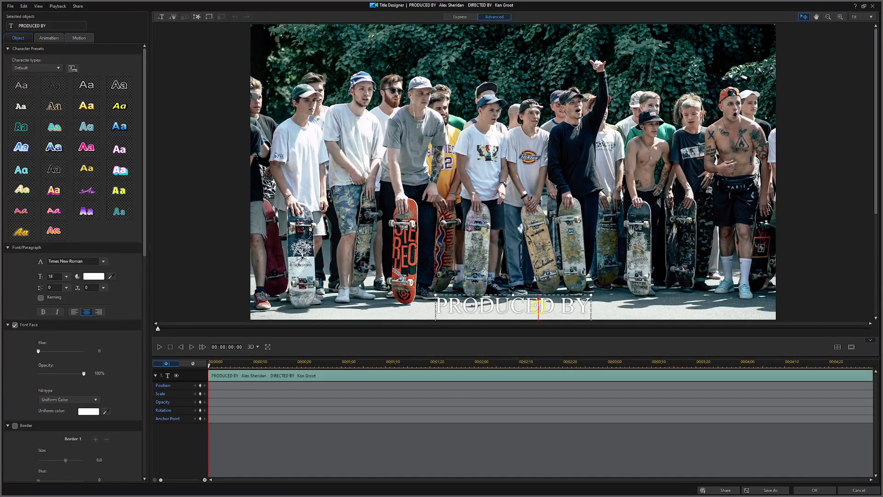
key(ctrl+a)
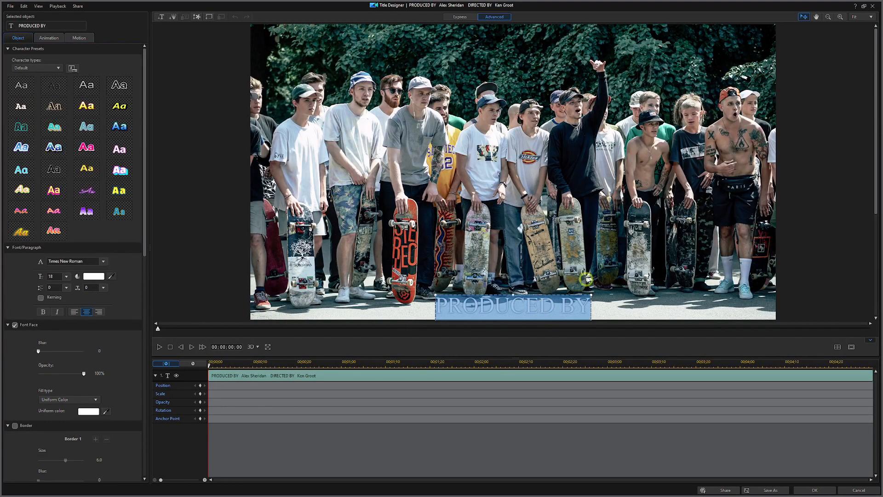
click(553, 294)
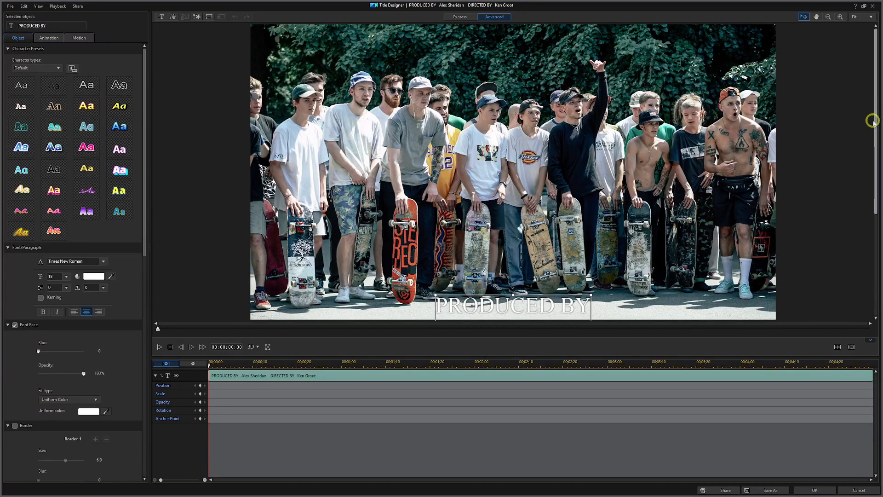
drag(874, 130, 876, 190)
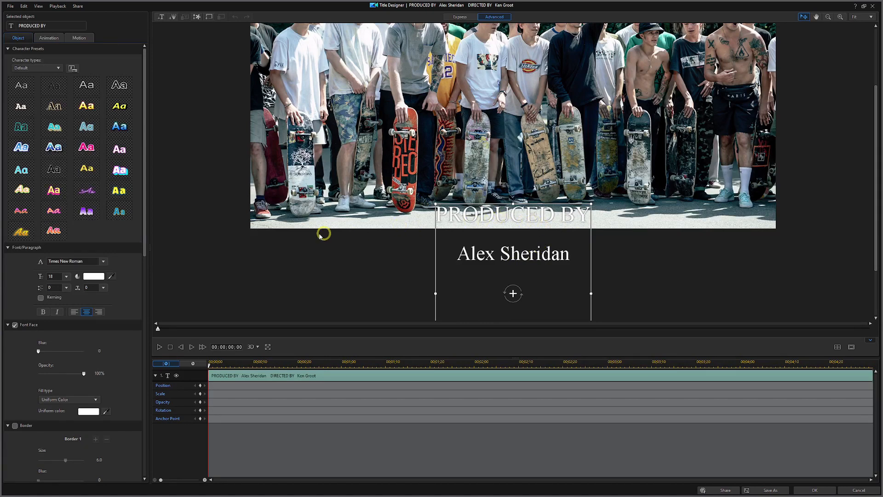
- Try character presets, settle on the blue gradient, and play the credits preview
click(90, 277)
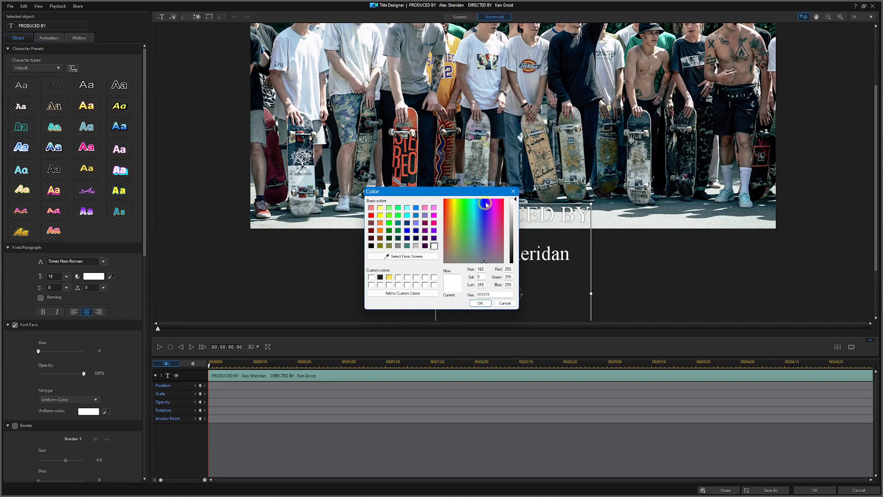
click(514, 191)
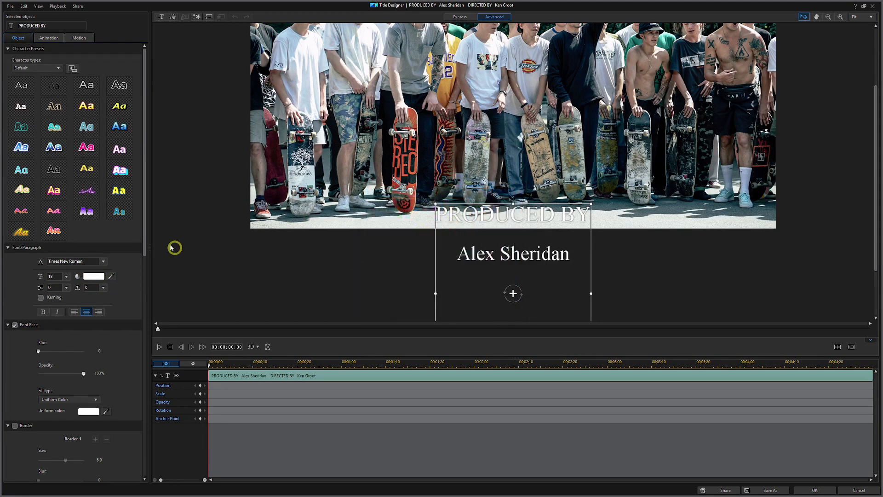
click(87, 108)
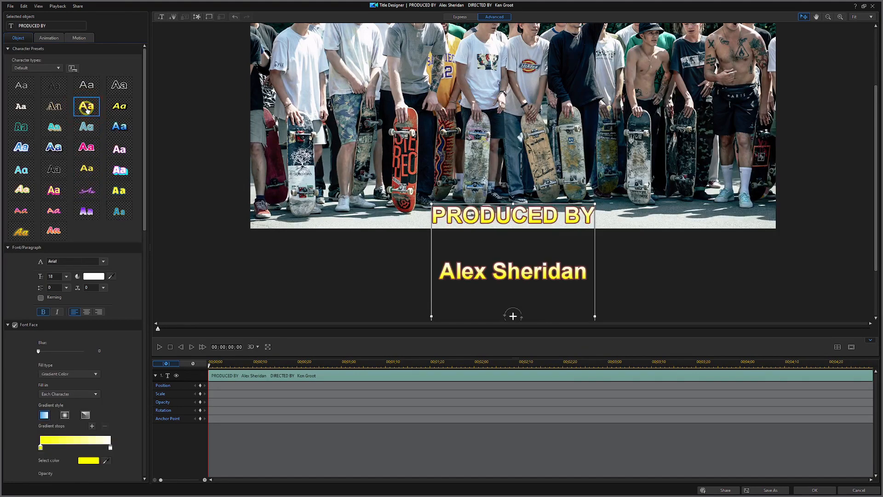
click(53, 129)
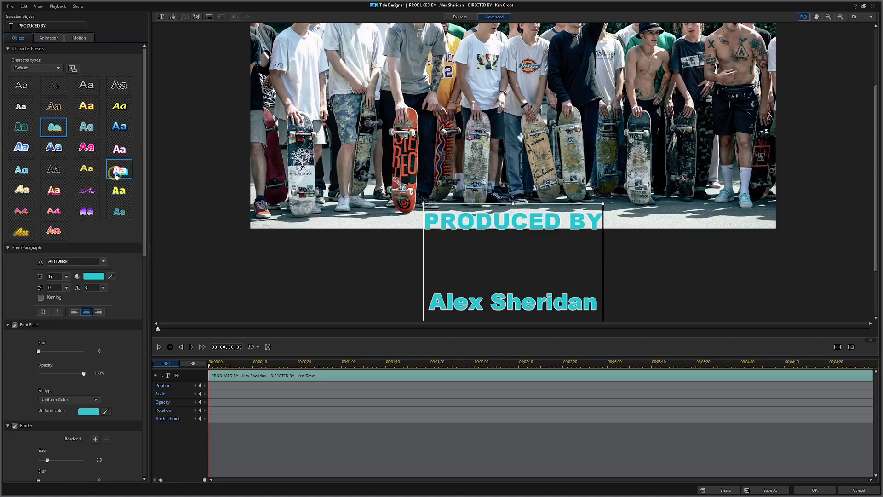
click(120, 128)
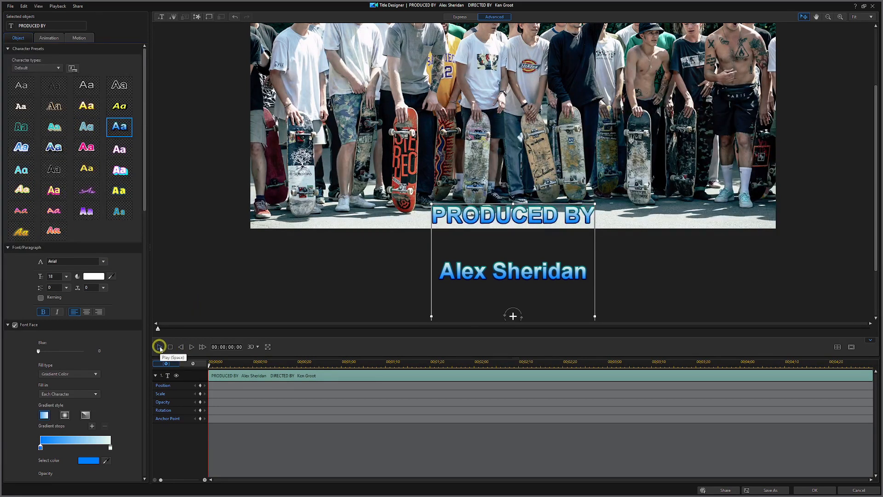
click(160, 347)
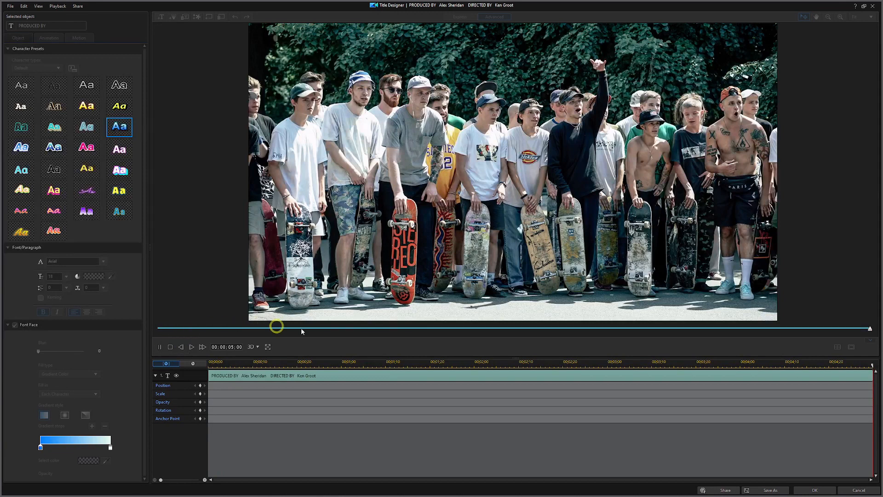
- Apply the credits title, play the timeline, and delete the skateboarders photo from track 1
click(812, 492)
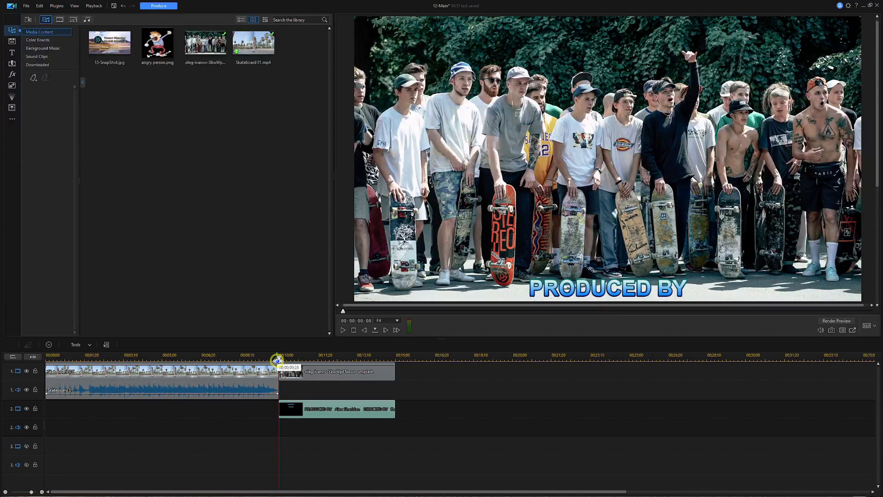
key(space)
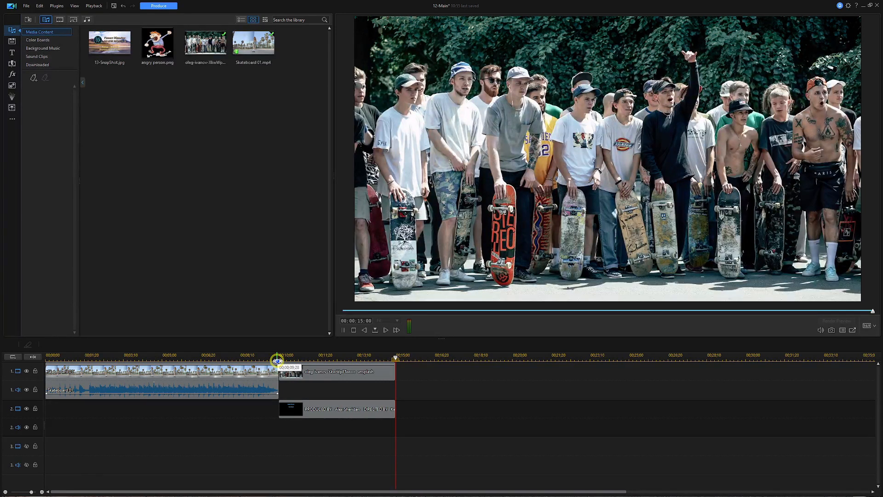
click(353, 374)
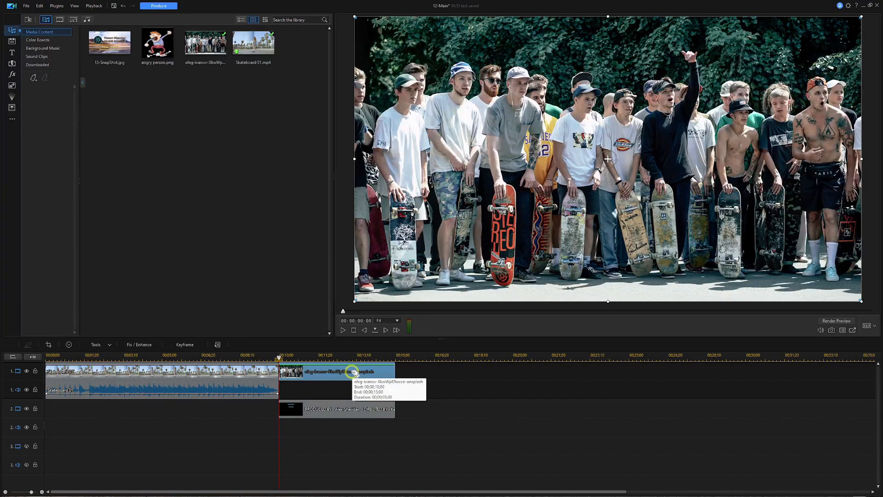
key(Delete)
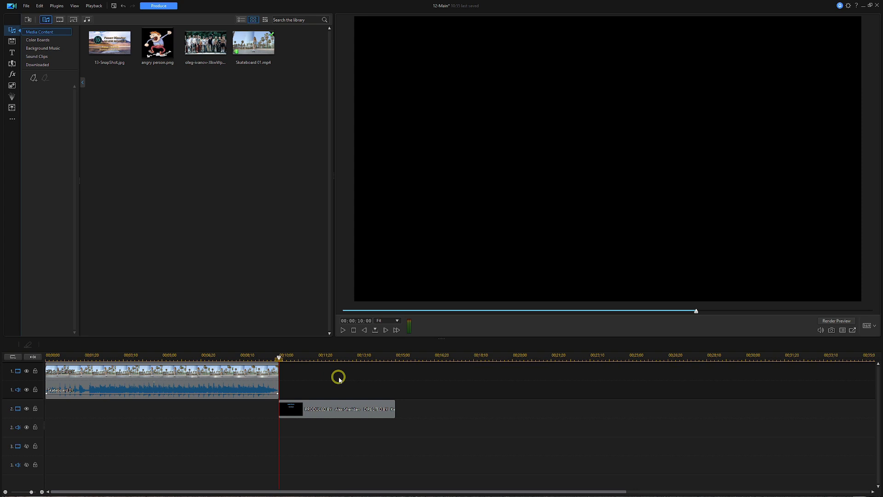
key(space)
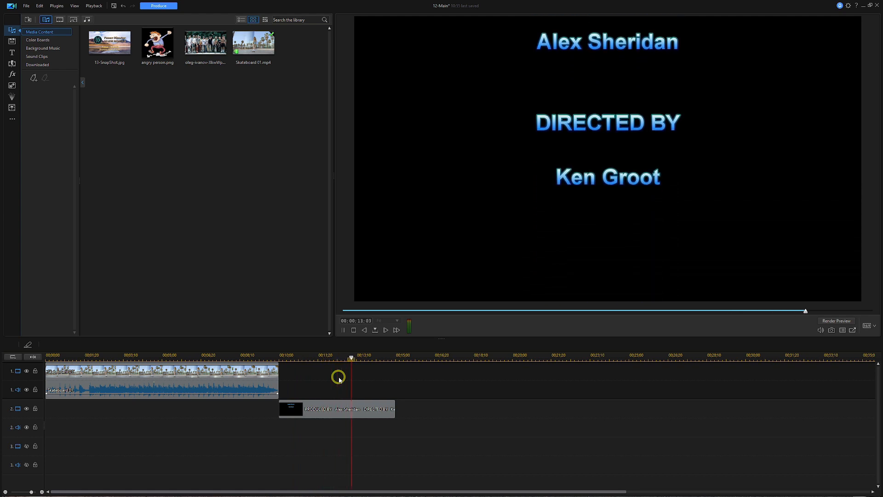
key(space)
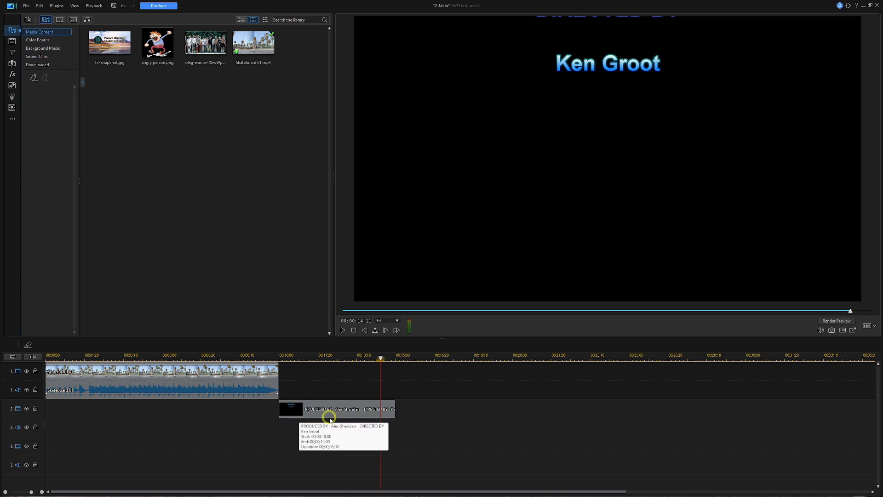
click(340, 413)
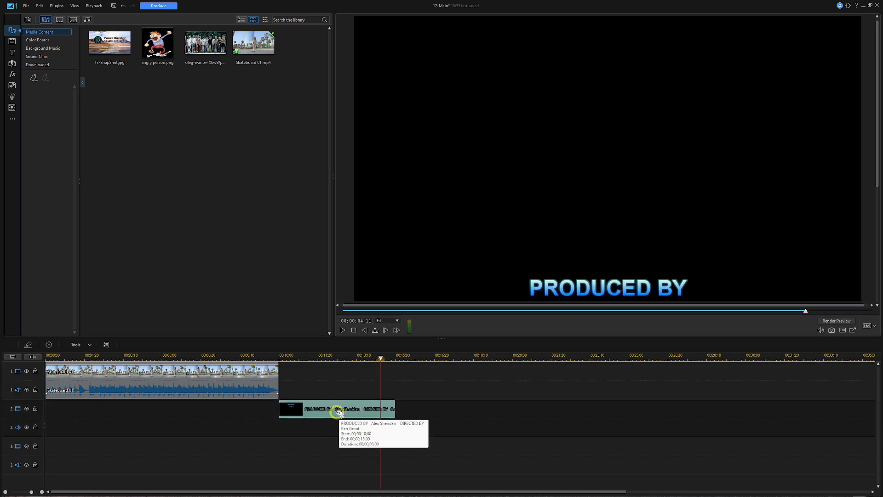
- Reopen the credits title in Title Designer, deselect the PRODUCED BY text, and begin inserting a background
double_click(339, 412)
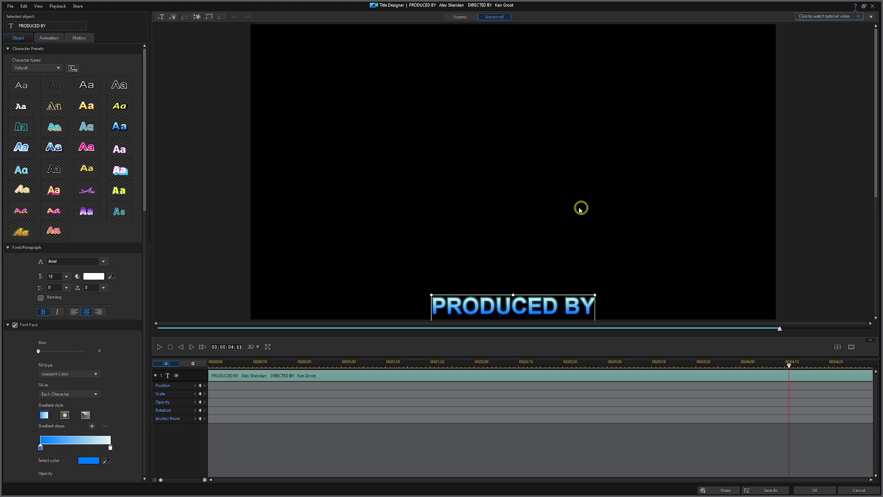
click(206, 51)
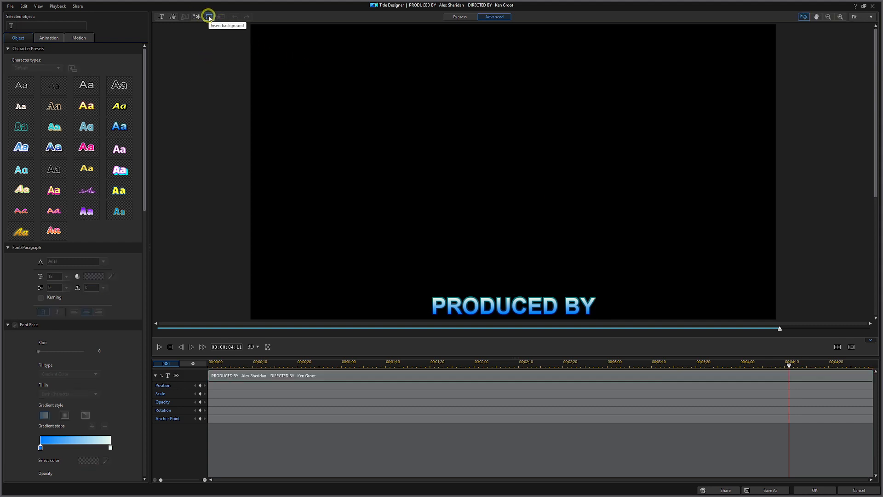
click(210, 18)
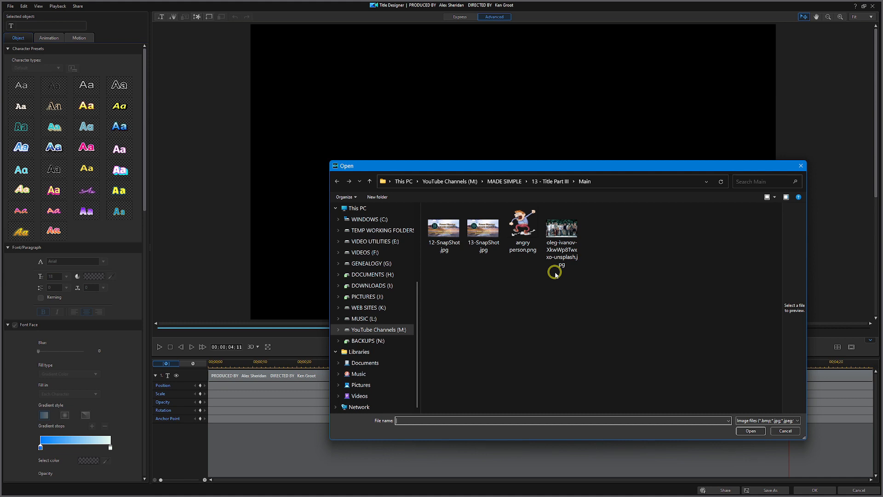
- Set the oleg-ivanov skateboarders photo as the credits title's stretched background and apply it
click(571, 226)
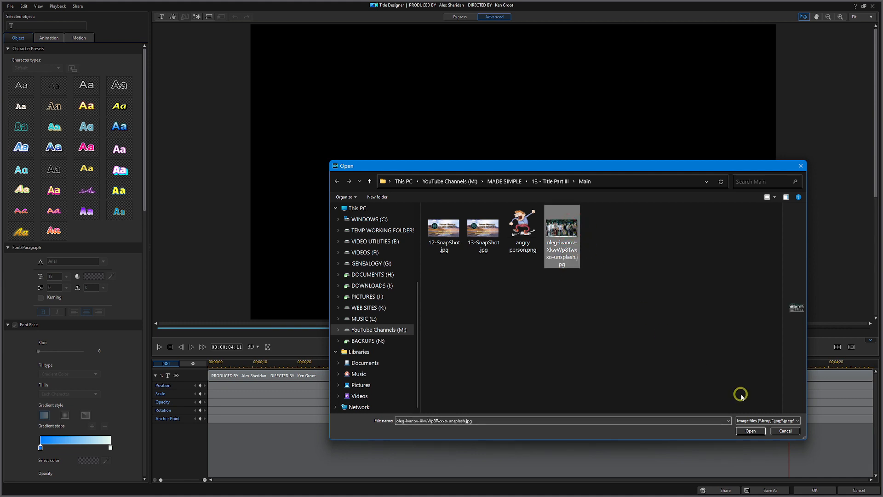
click(751, 432)
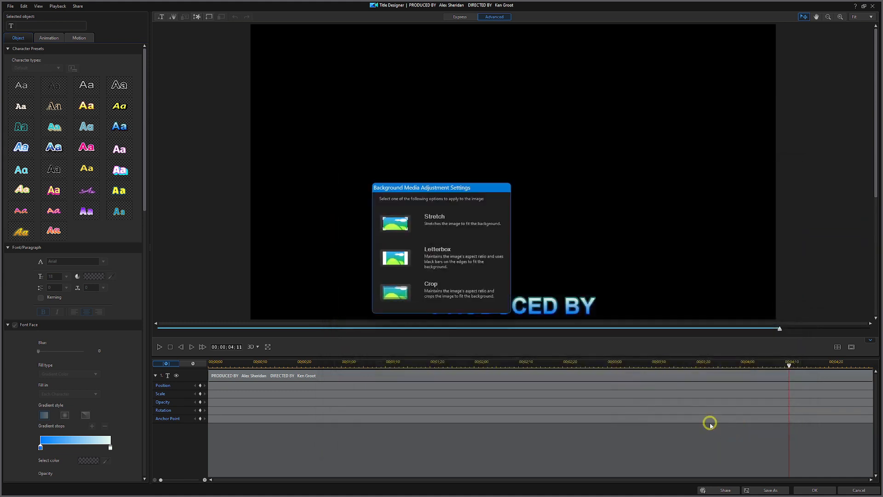
click(396, 224)
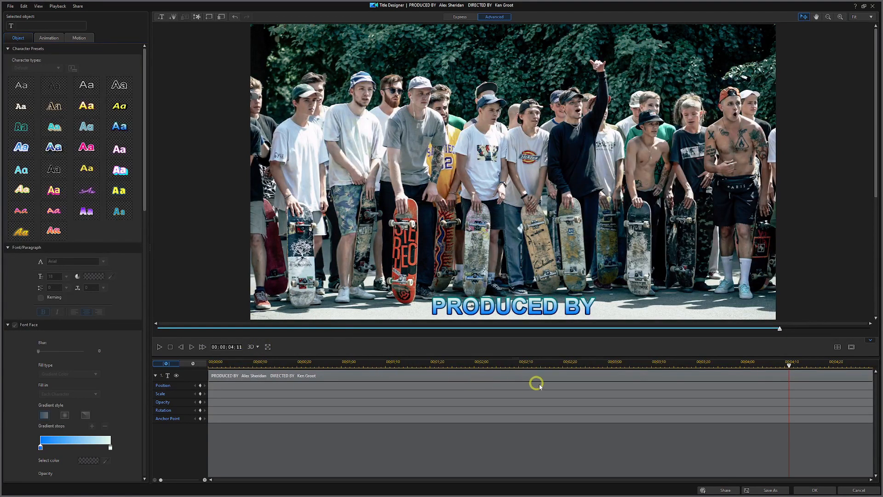
click(814, 490)
click(279, 357)
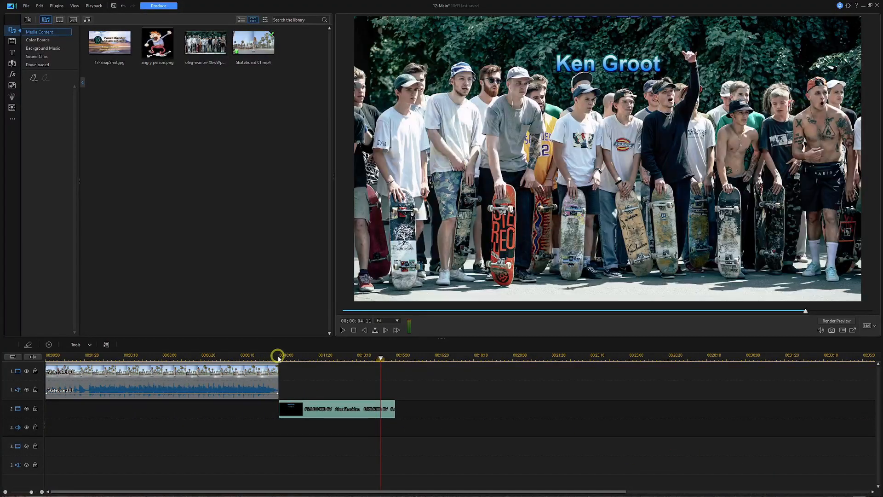
click(277, 357)
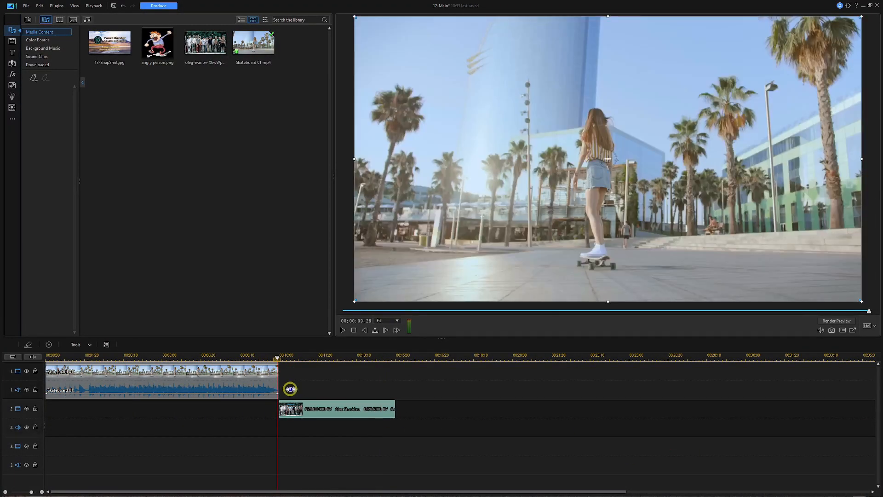
- Select the skateboard video on track 1 and play from just before the credits
click(290, 389)
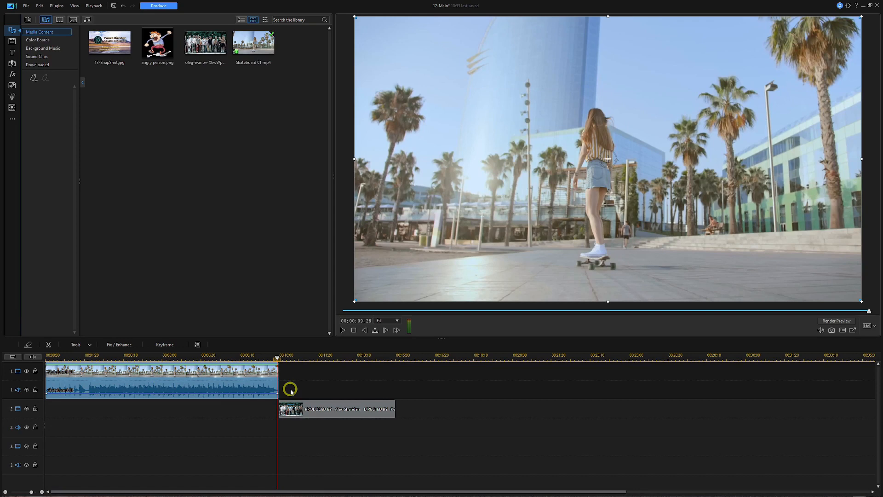
key(space)
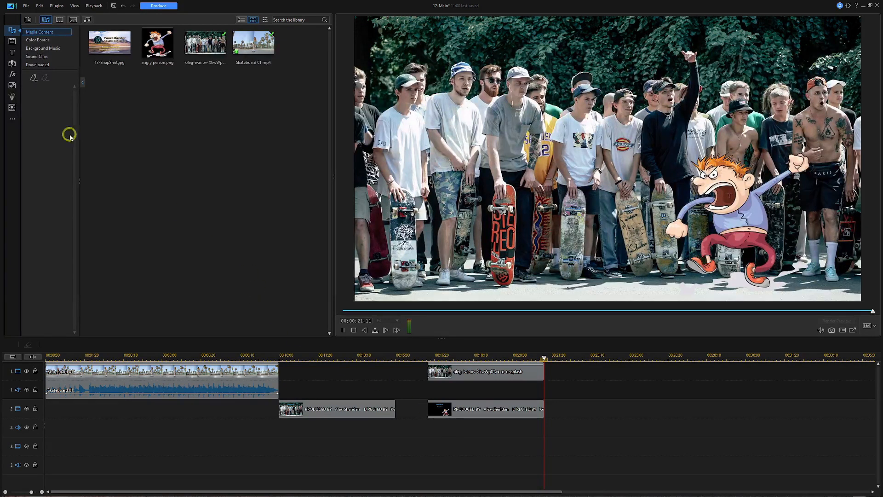
- Open a New Untitled Project via File > New Workspace without saving, and show the Title room
click(27, 7)
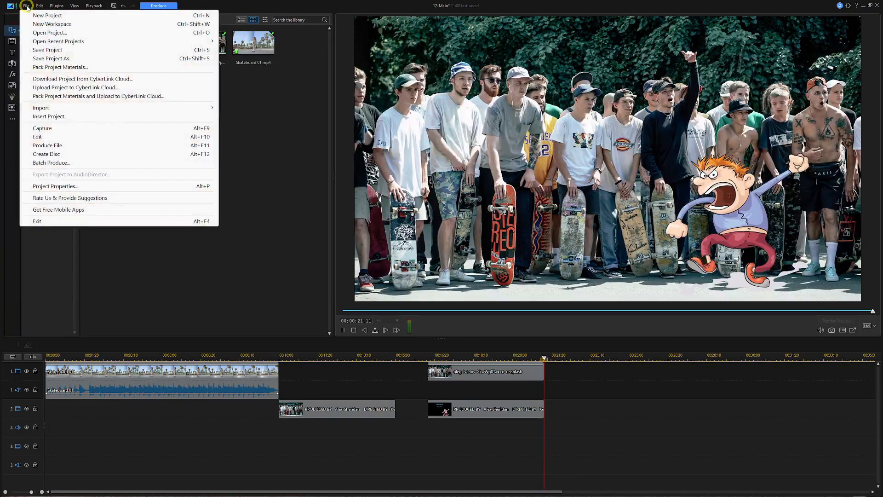
click(60, 24)
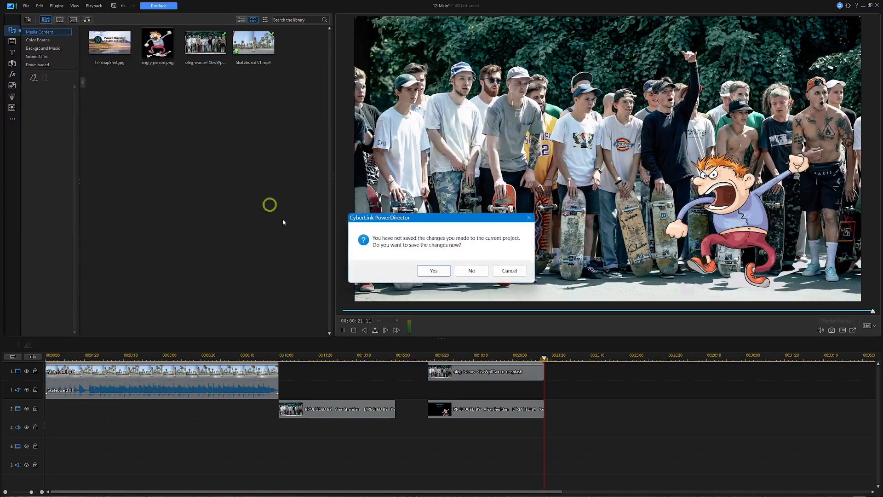
click(473, 272)
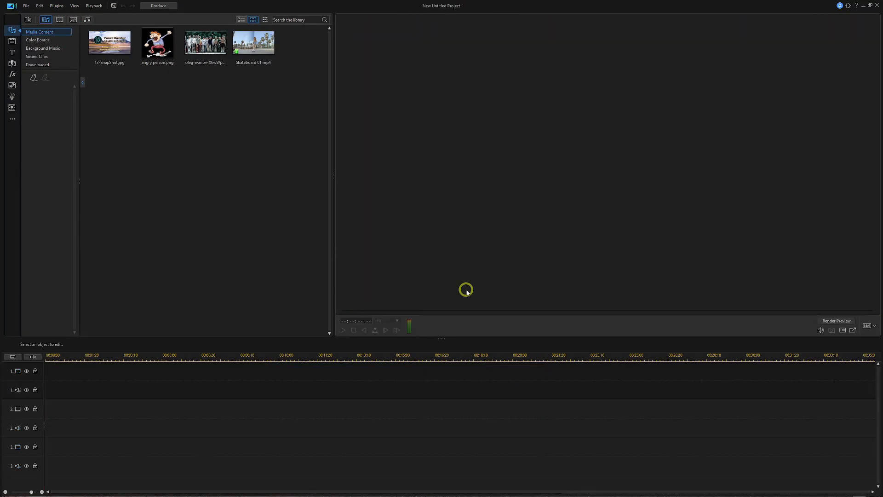
click(12, 52)
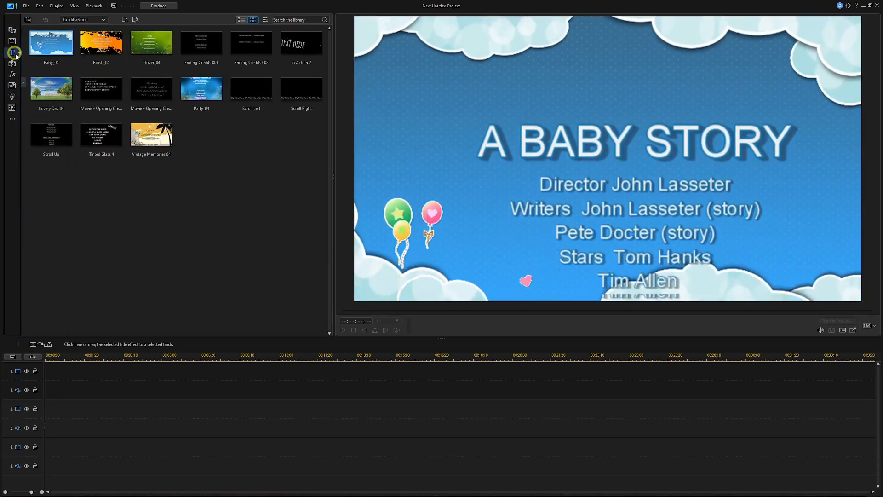
- Place the My Favorites 'My Title' template on video track 1 and zoom the timeline in on it
click(25, 82)
click(44, 31)
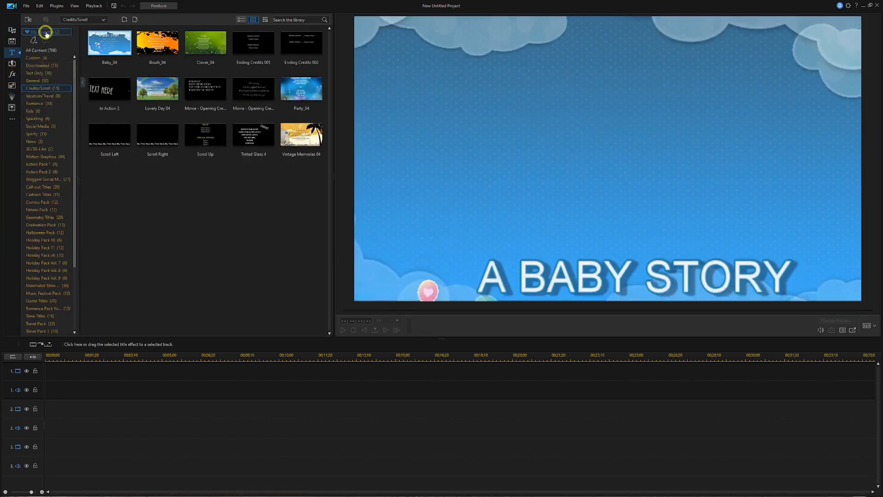
click(105, 46)
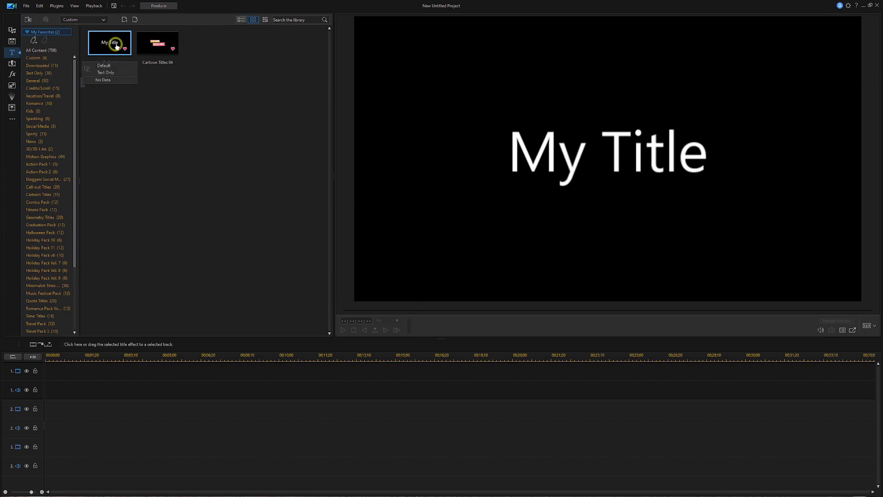
drag(117, 47, 55, 400)
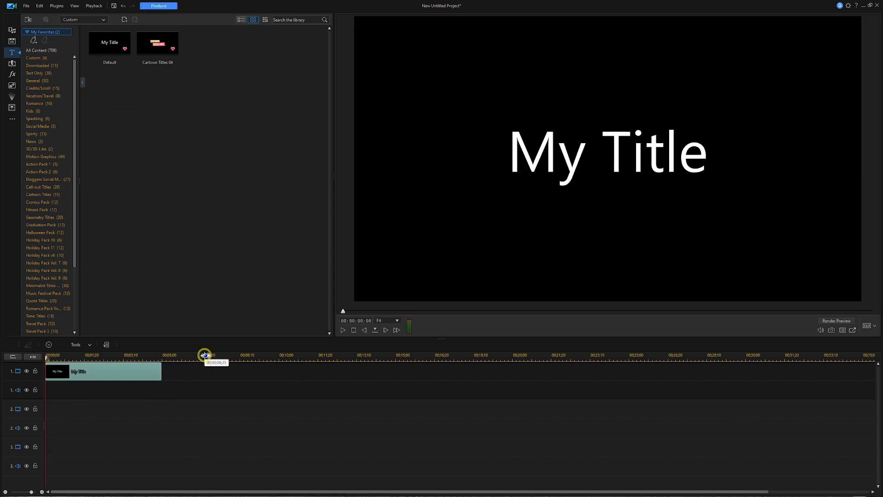
drag(203, 357, 294, 358)
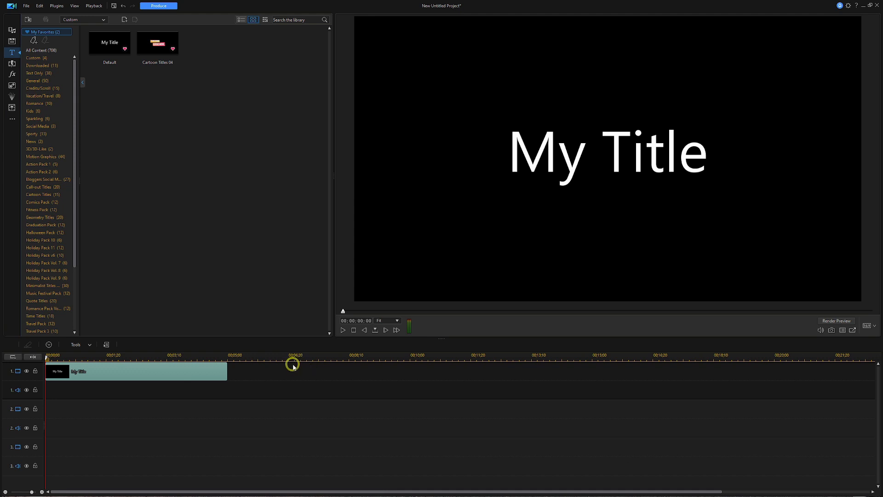
- Keyframe My Title's position from bottom-left at 0 seconds to top-right at 5 seconds
double_click(165, 376)
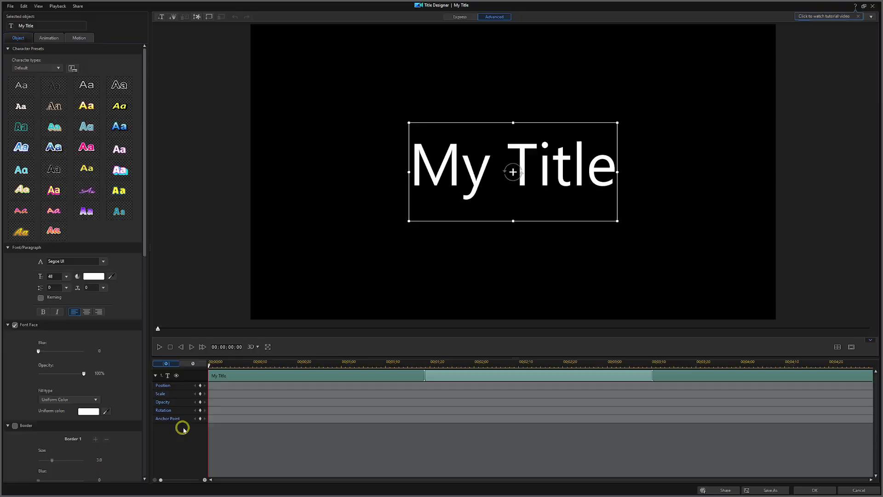
click(200, 387)
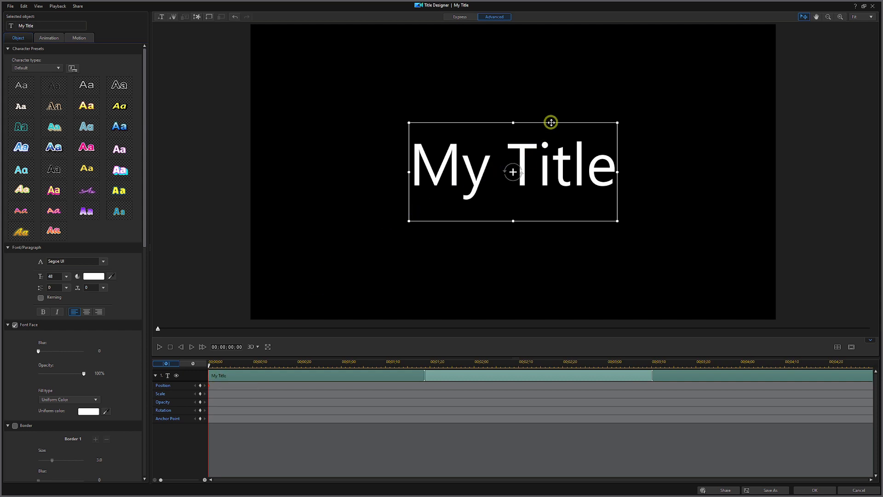
drag(551, 123, 394, 218)
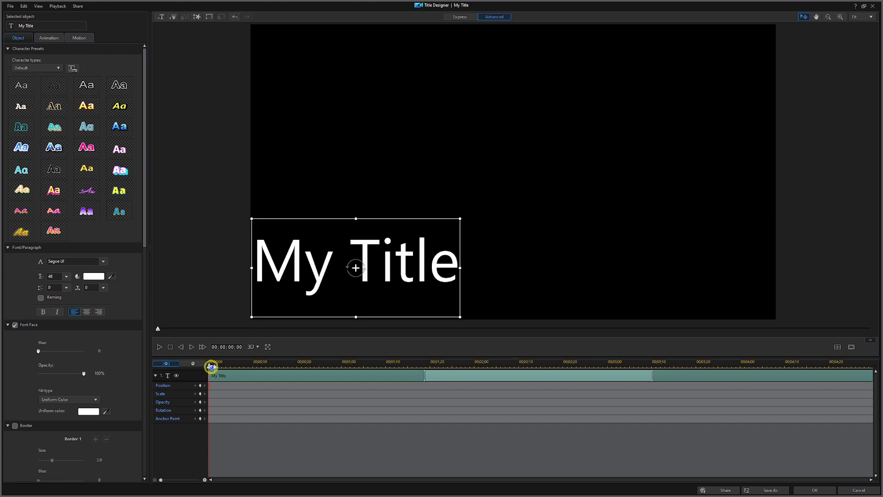
drag(209, 365, 881, 361)
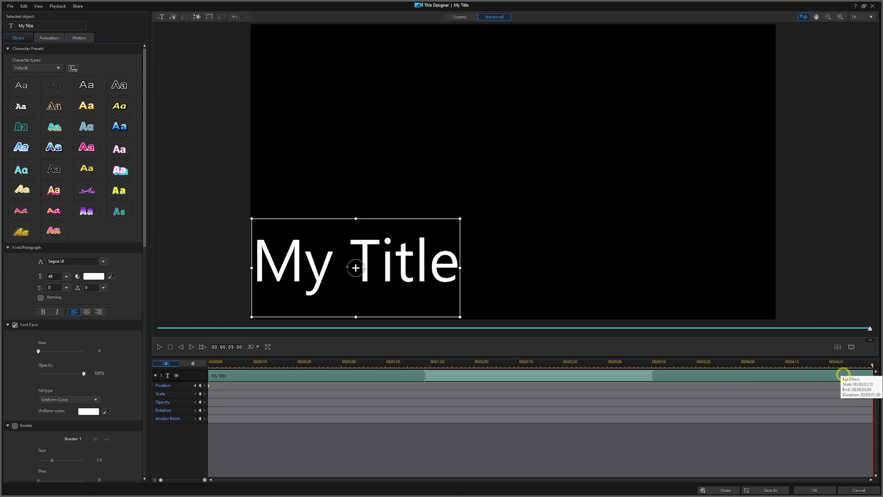
click(200, 385)
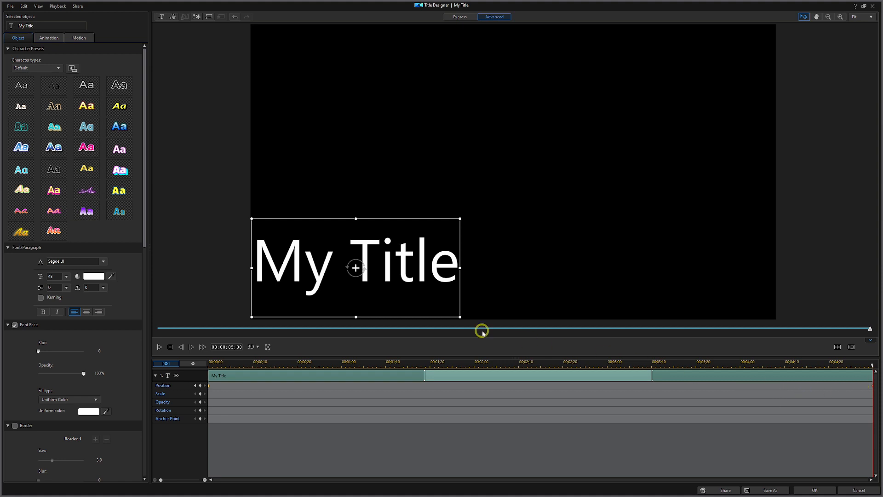
drag(395, 217, 710, 26)
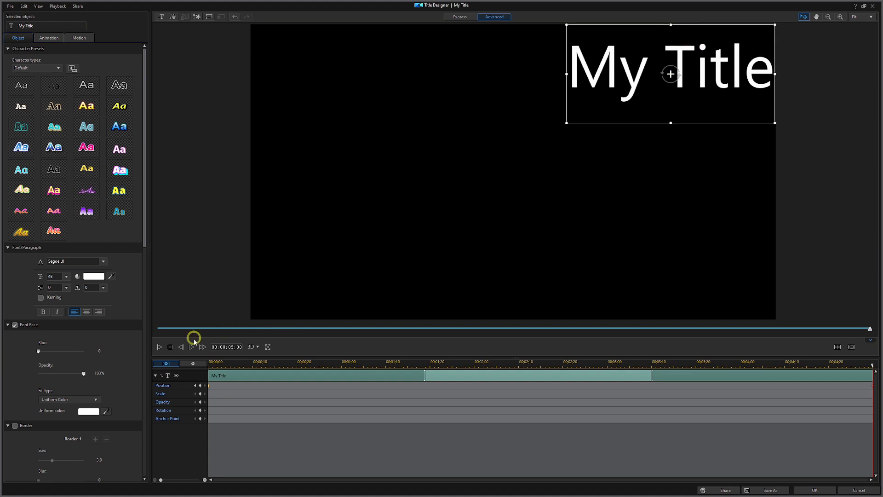
- Rewind the Title Designer preview to the start and play the position animation
click(171, 348)
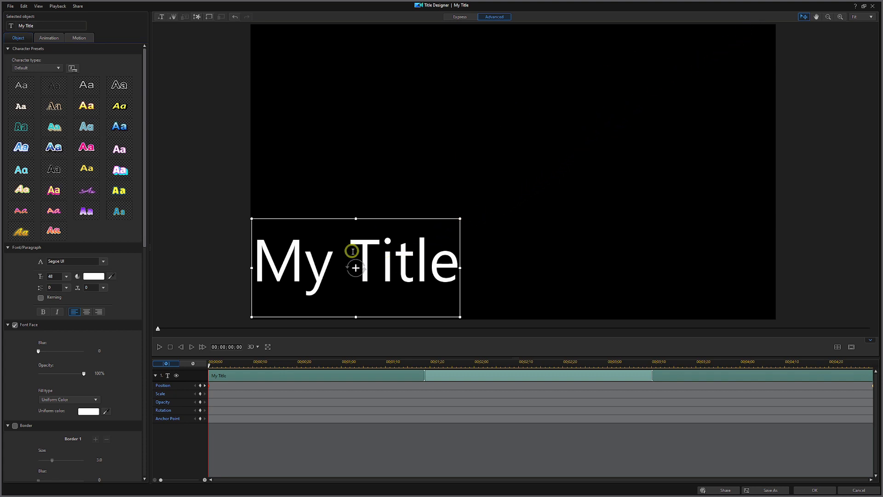
click(159, 347)
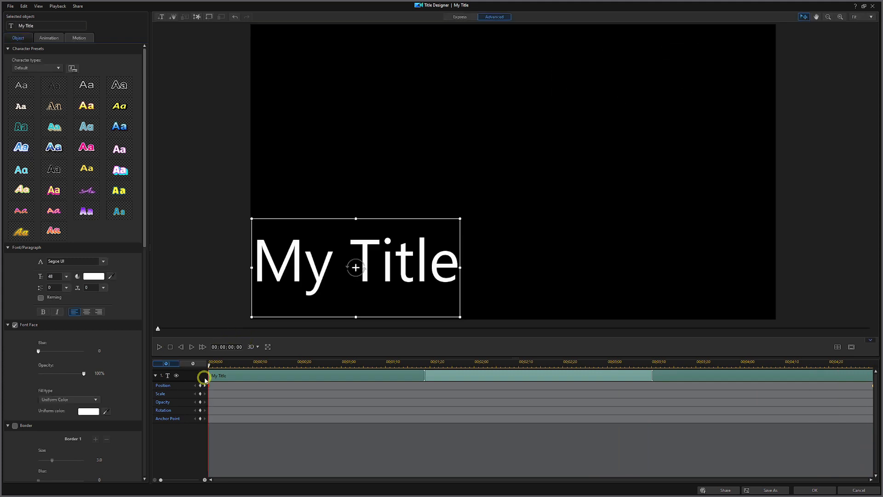
- Add rotation keyframes at 0 and 1:09, turning the title vertical at 1:09
click(200, 410)
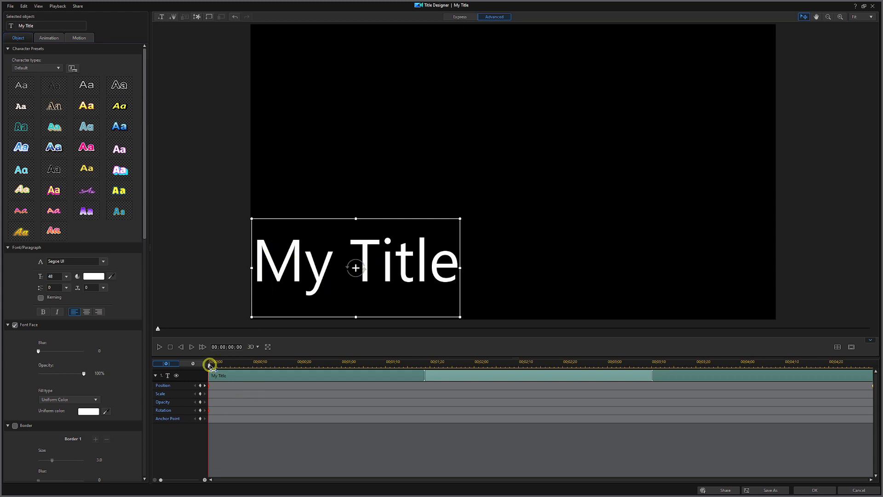
drag(209, 364, 381, 375)
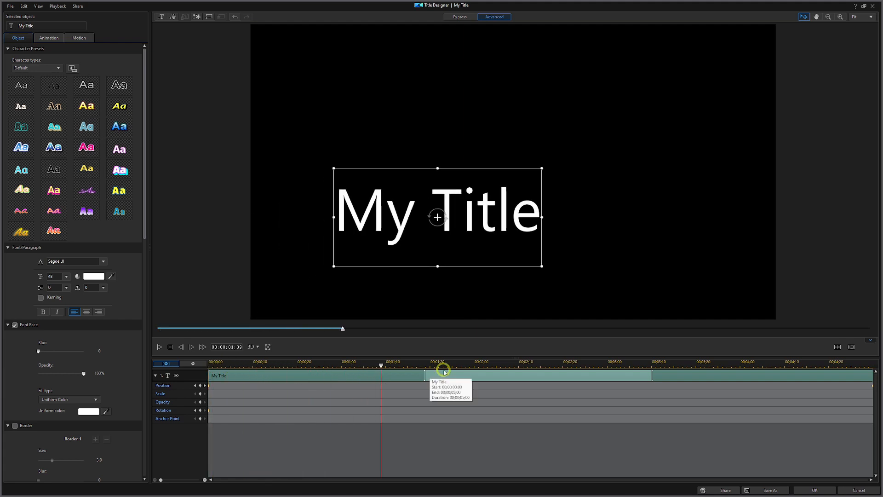
click(200, 411)
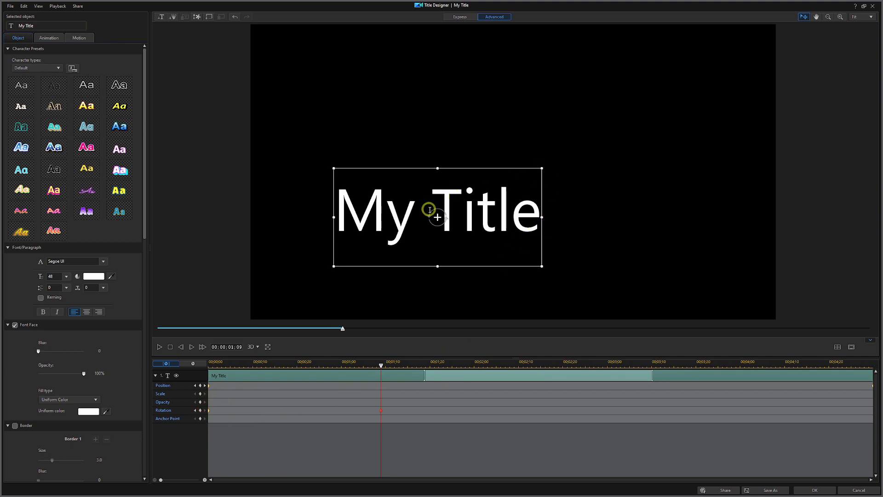
drag(429, 210, 425, 212)
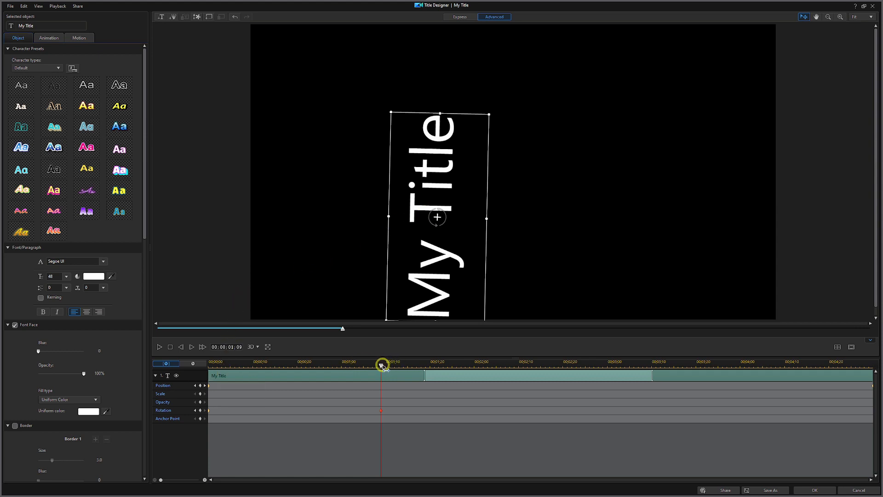
- Add a 2:14 rotation keyframe with the title upside down, then another keyframe at 3:18
drag(383, 366, 538, 363)
click(537, 361)
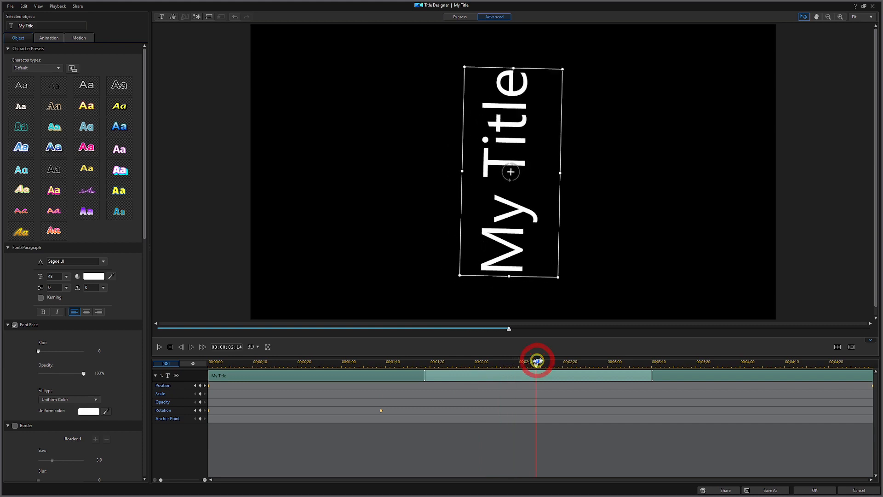
click(202, 405)
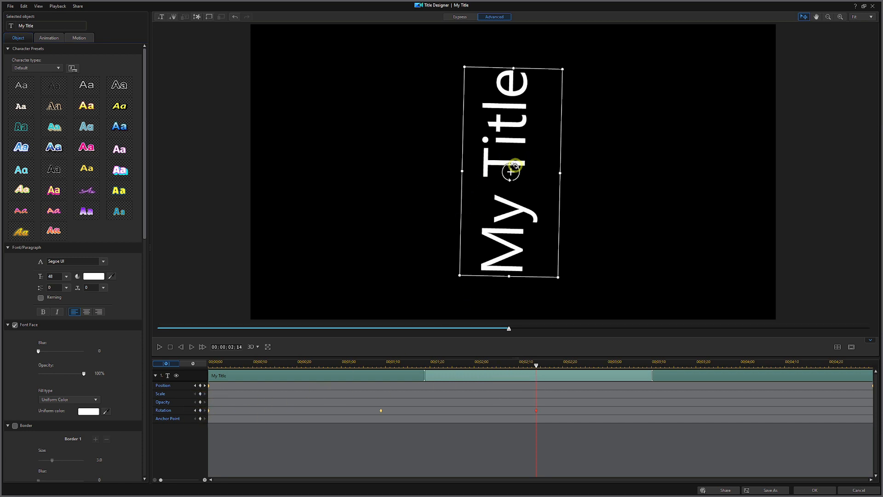
drag(514, 164, 493, 164)
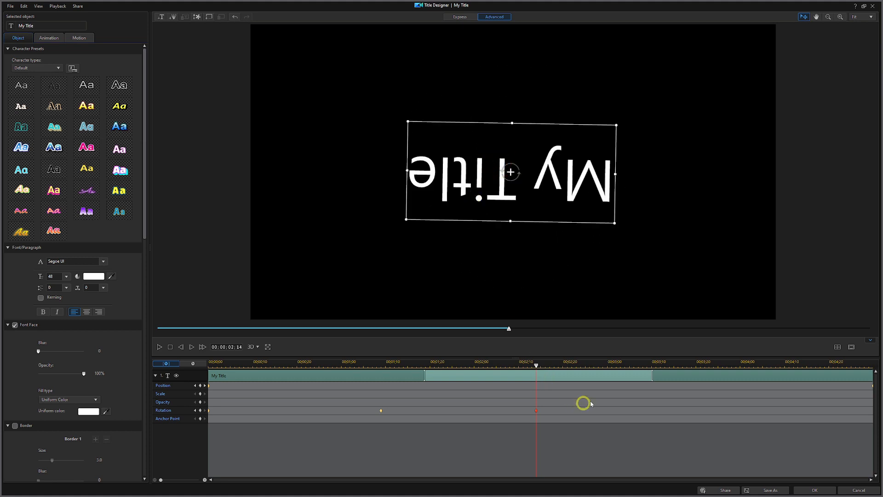
drag(536, 366, 687, 382)
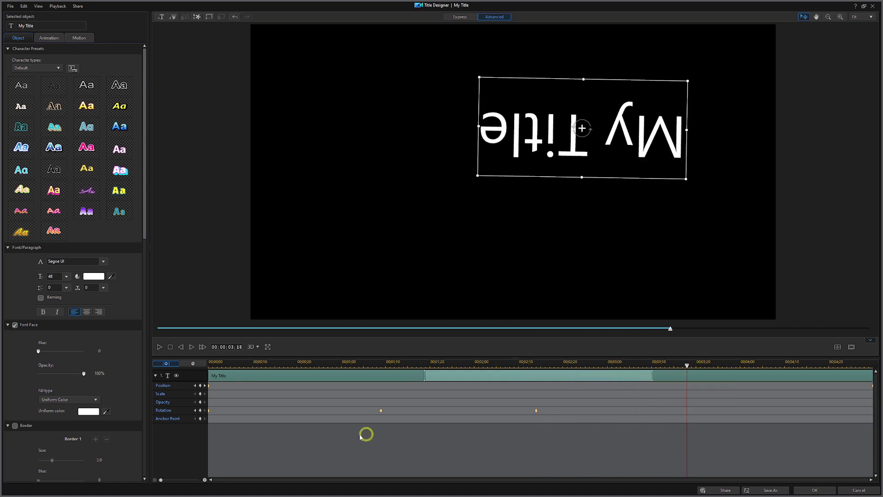
click(201, 411)
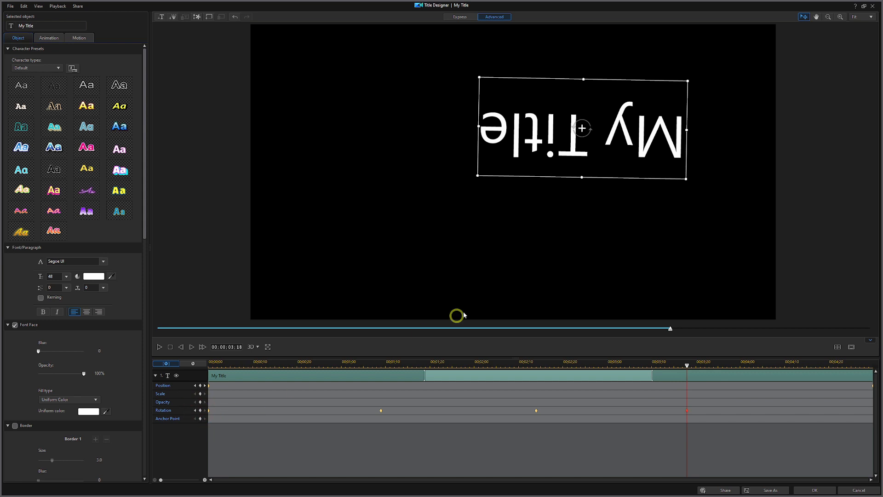
- Turn the title vertical at 3:18, then add a 5:00 rotation keyframe returning it upright
drag(586, 116, 549, 119)
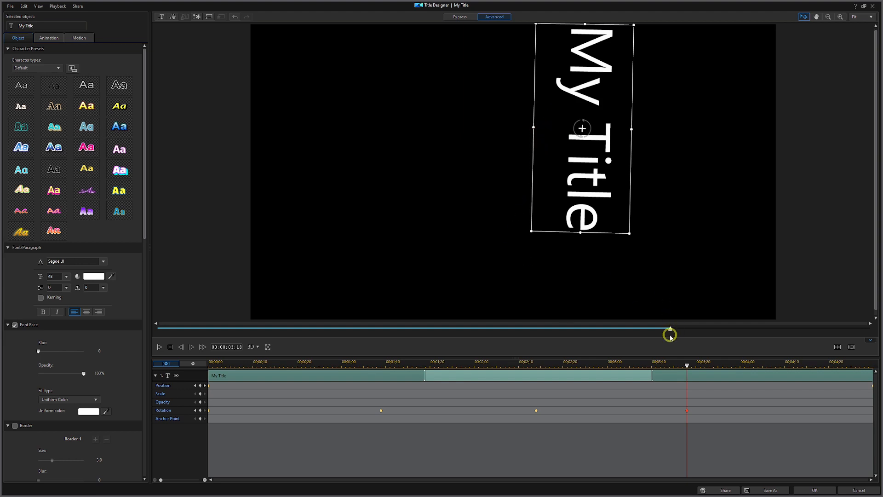
drag(671, 331, 872, 334)
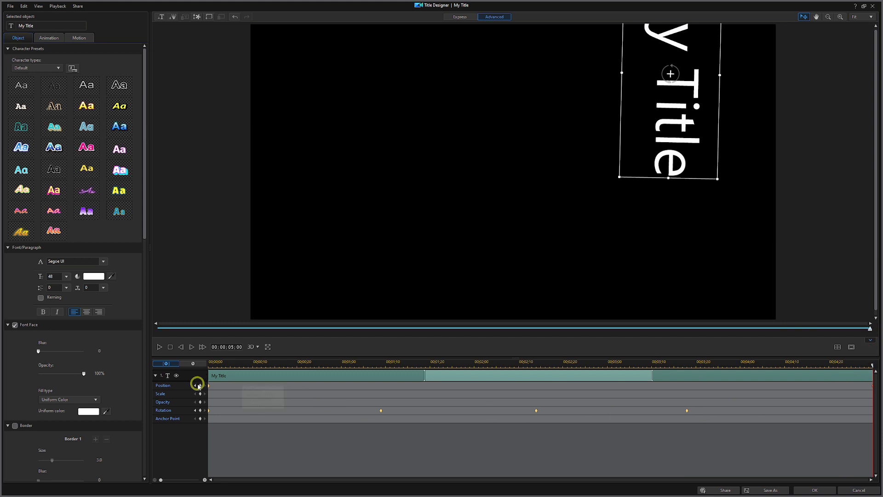
click(200, 411)
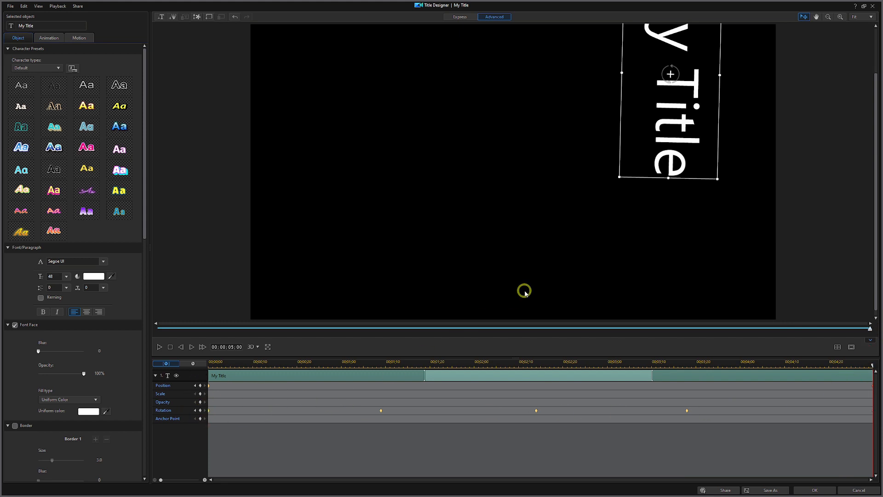
drag(674, 66, 651, 64)
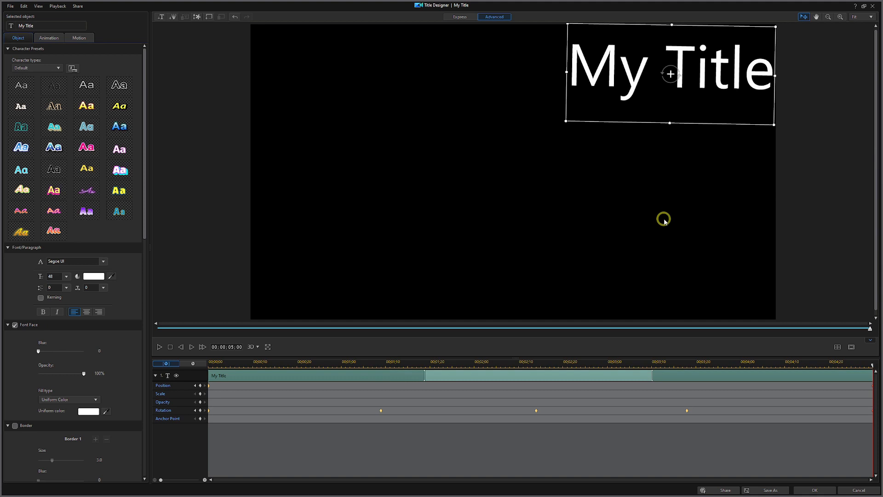
- Rewind and preview 'My Title' spinning from bottom-left to upright top-right, then apply the title
click(170, 347)
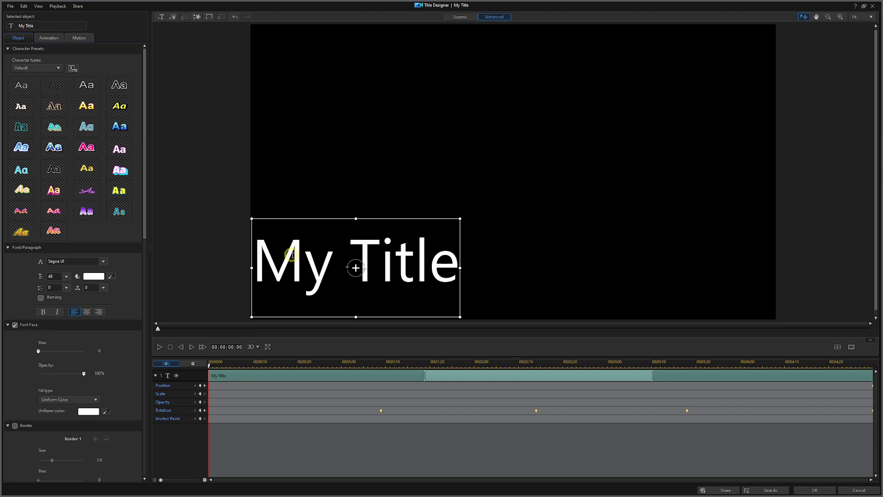
click(158, 348)
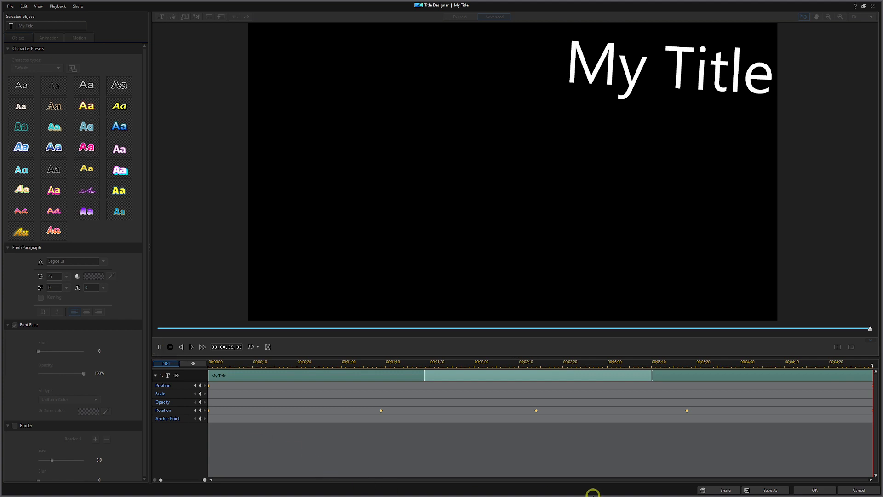
click(814, 491)
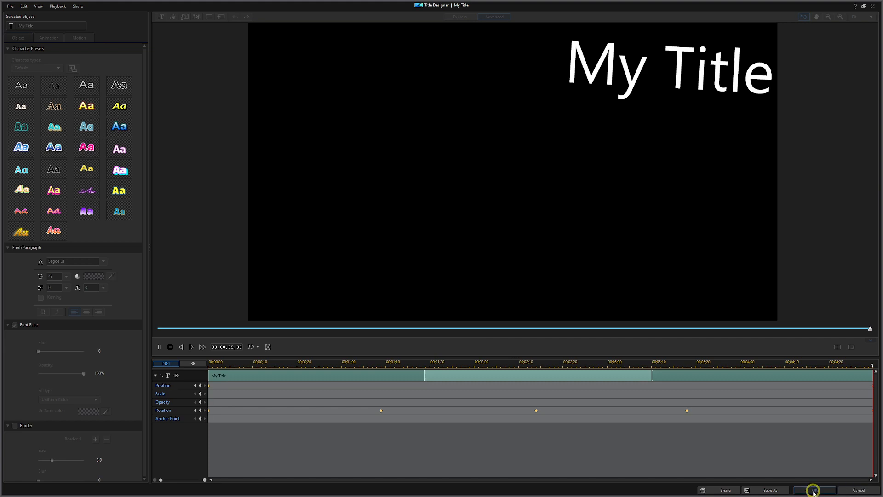